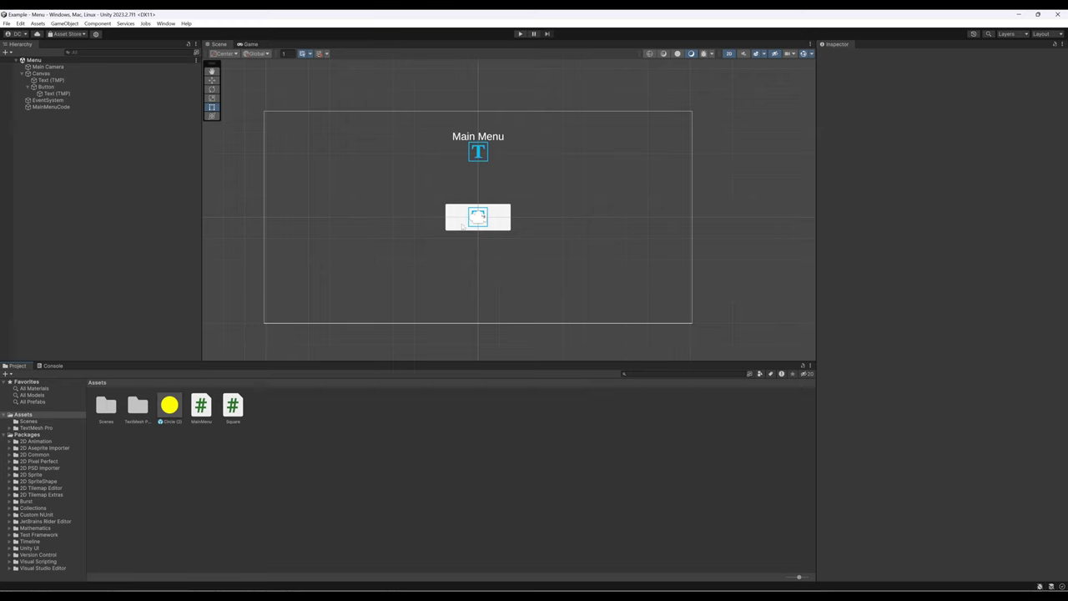
Preview the Game view, then open MainMenuCode's MainMenu script in Visual Studio.
left_click(248, 44)
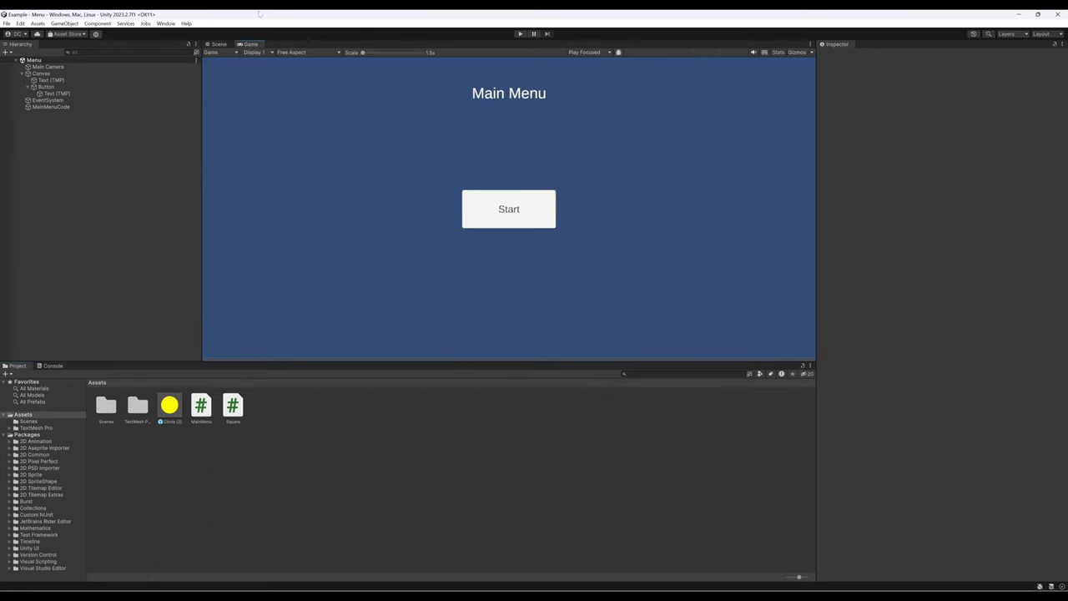
left_click(219, 44)
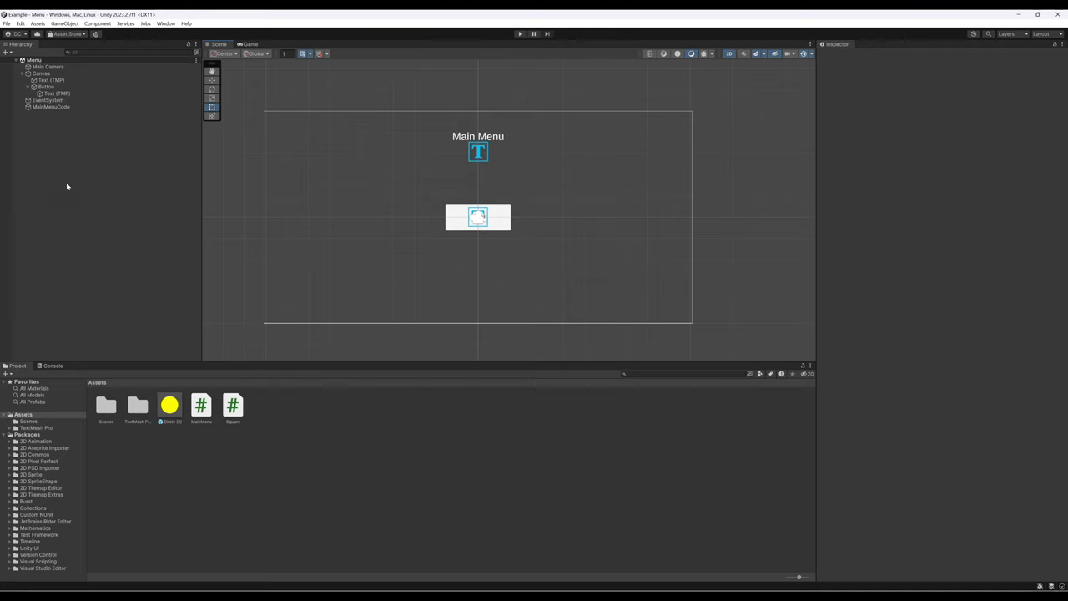
left_click(58, 106)
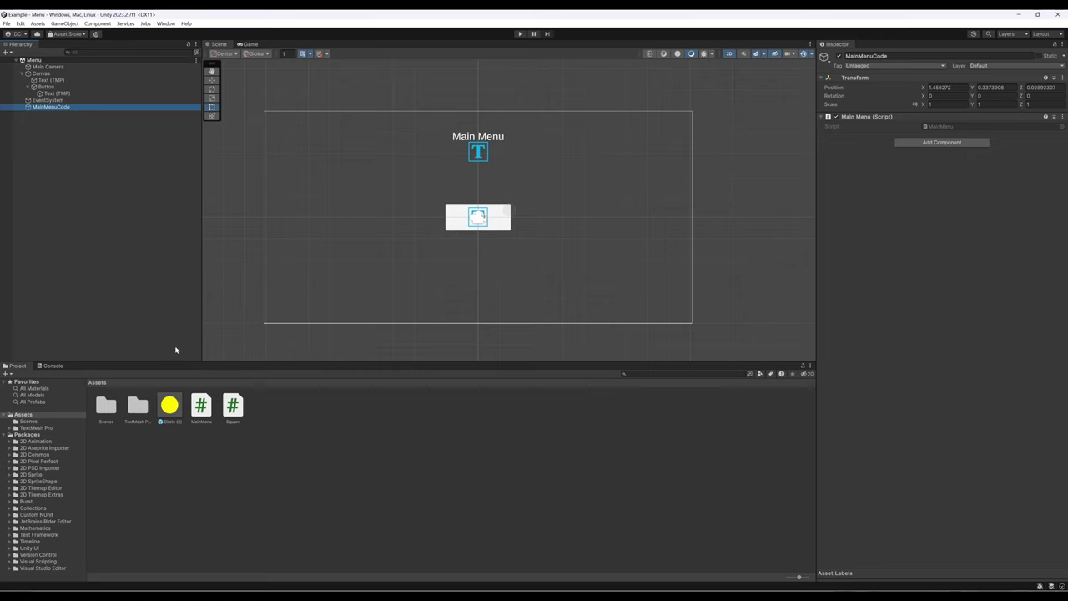
double_click(201, 406)
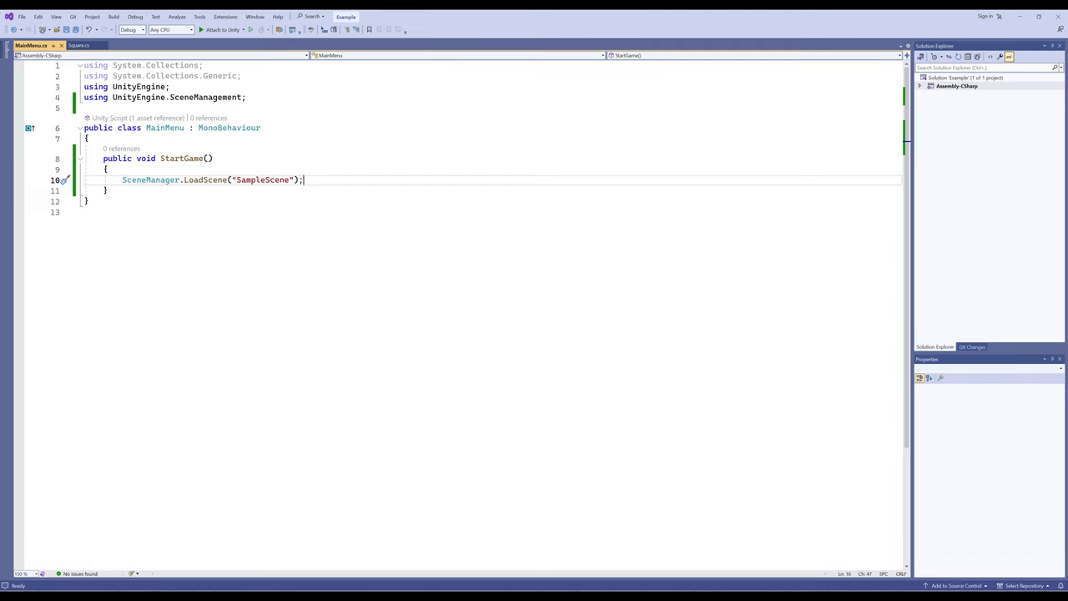
Highlight StartGame's SceneManager.LoadScene("SampleScene") line, then return to Unity.
left_click_drag(122, 179, 304, 179)
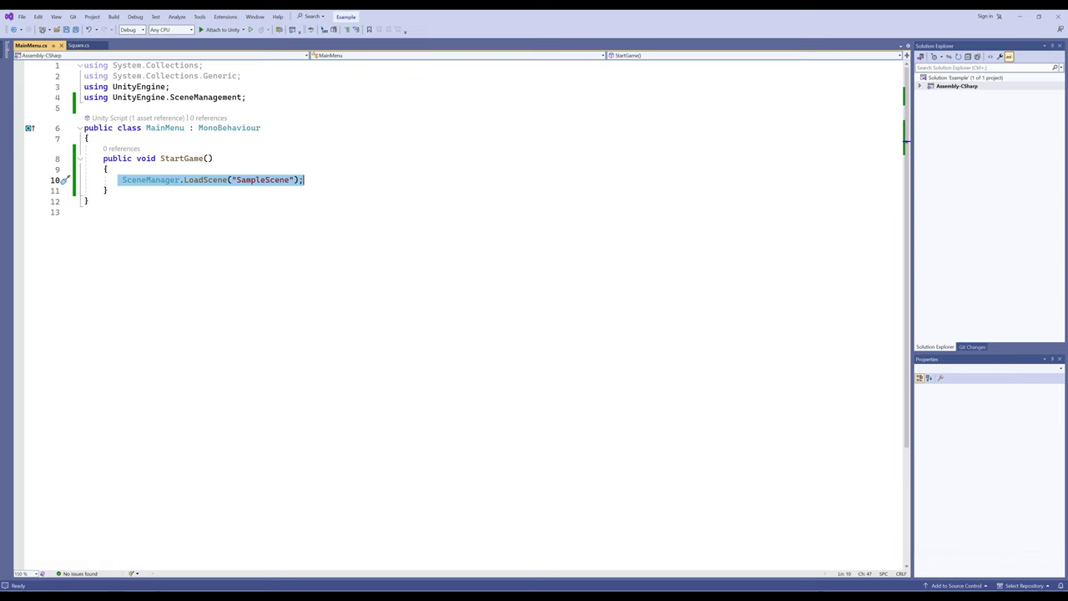
key("alt+Tab")
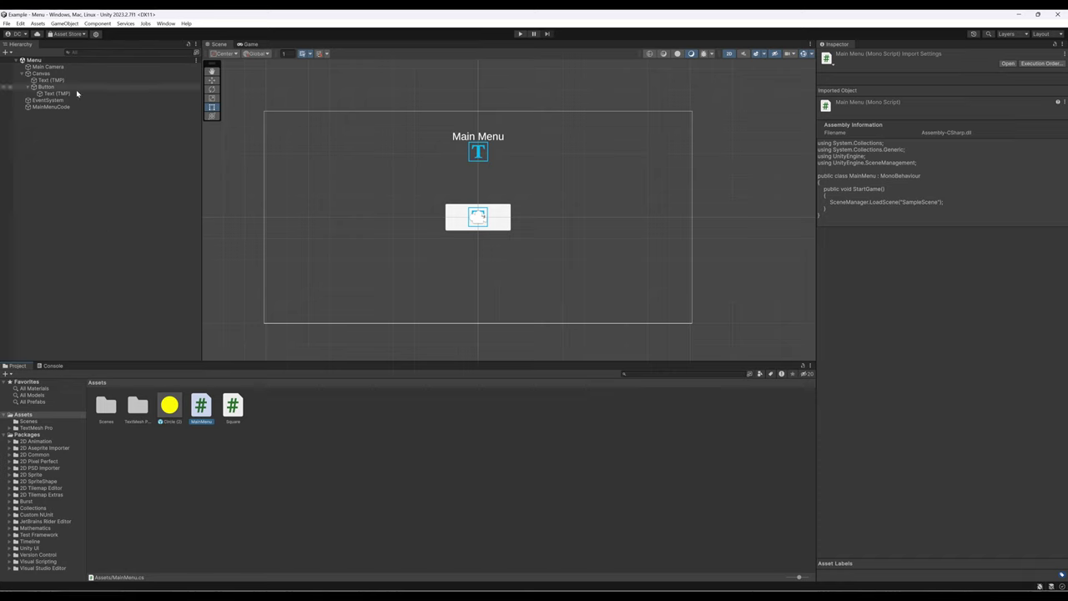
Set the Start button's On Click function to MainMenu.StartGame.
left_click(51, 88)
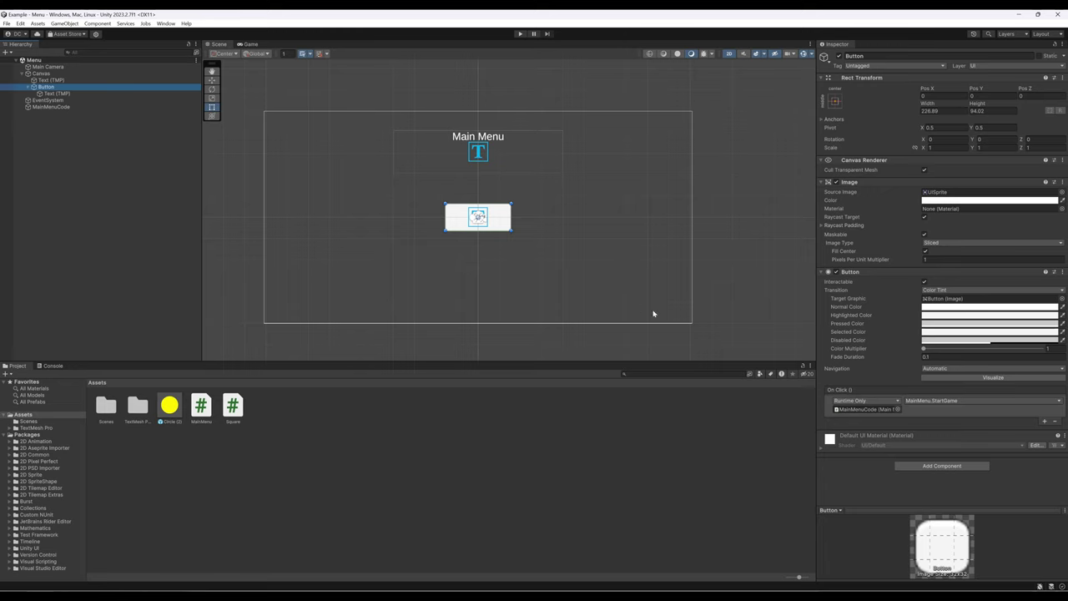
left_click(934, 401)
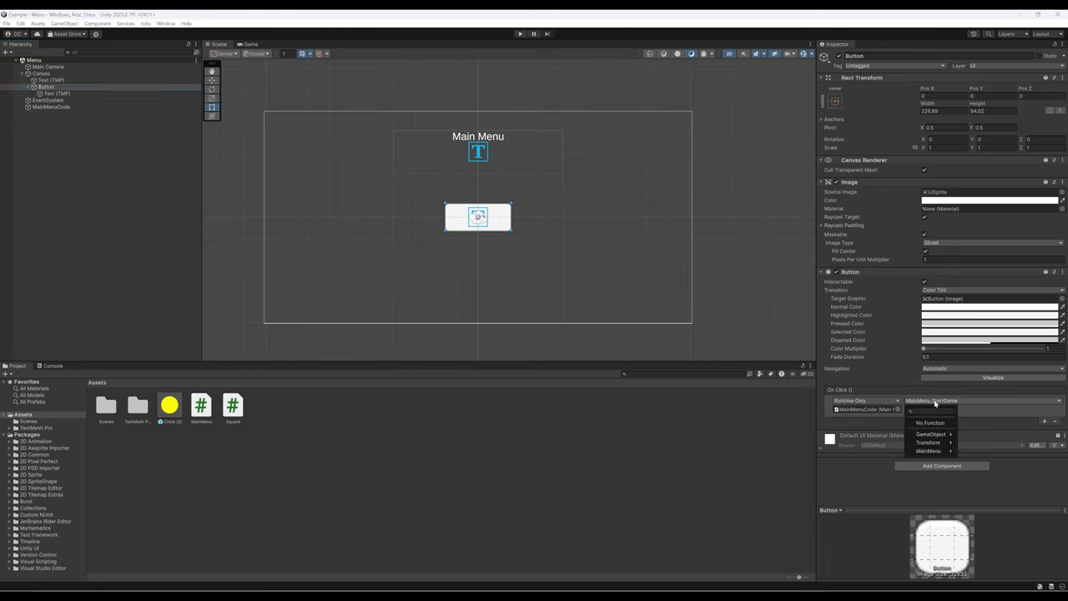
mouse_move(915, 451)
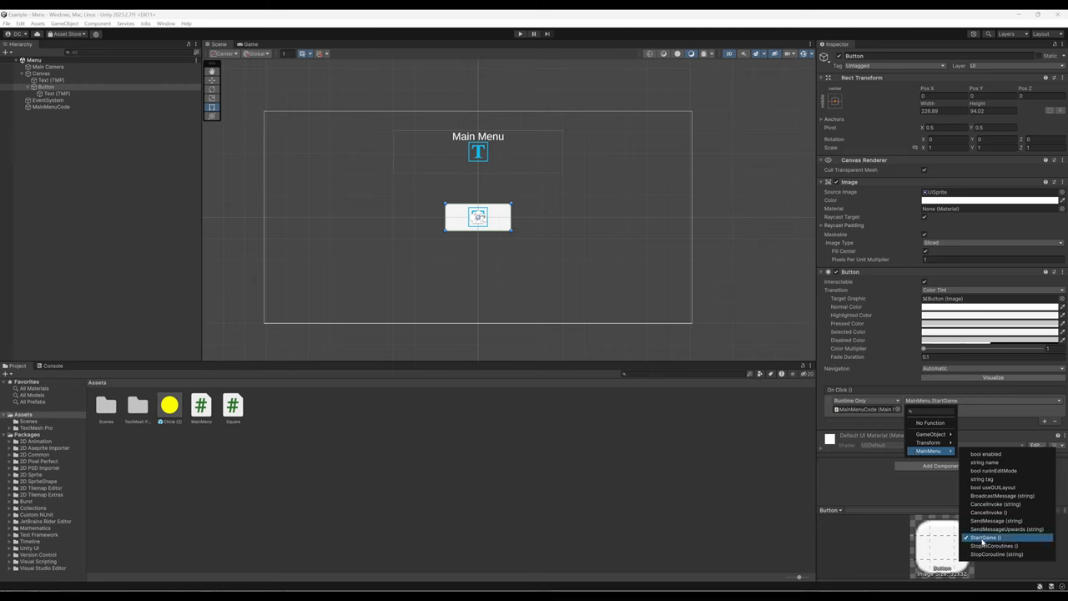
left_click(986, 428)
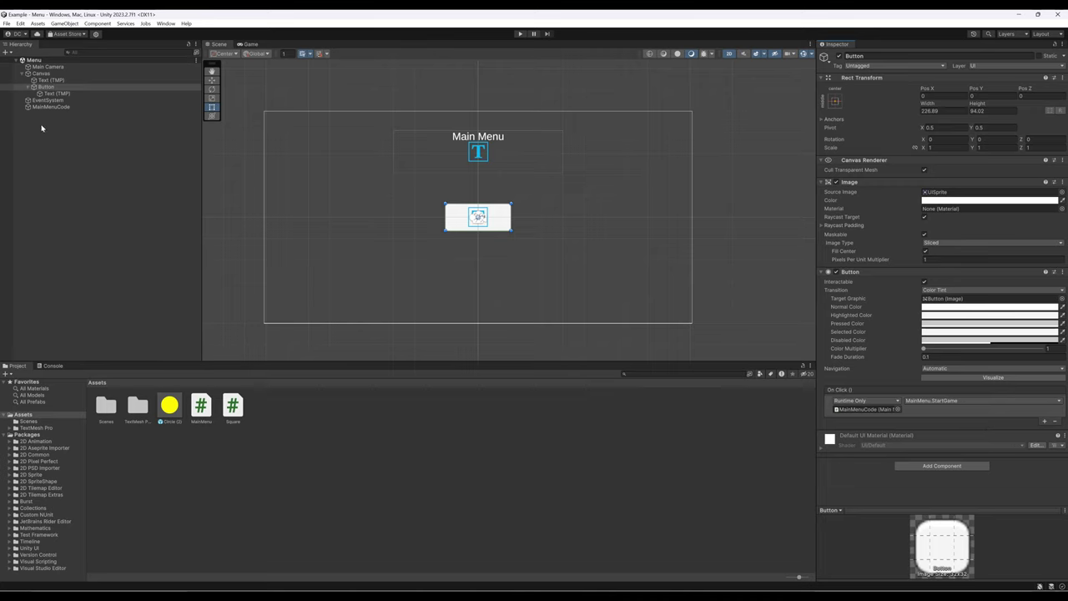
Add a TextMeshPro Button under the Canvas and move it below the Start button.
left_click(40, 73)
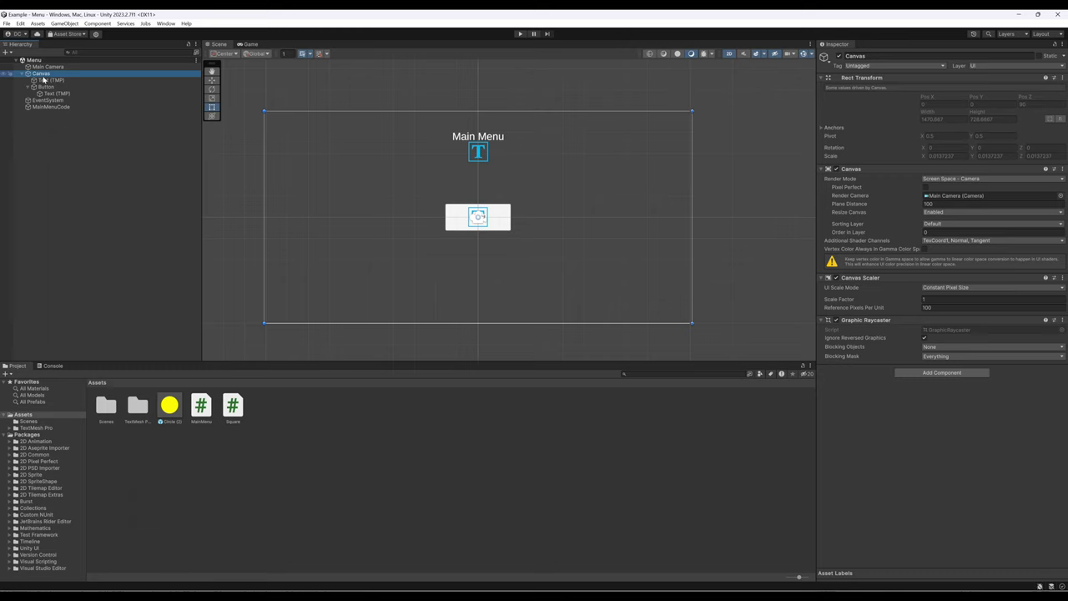
left_click(7, 53)
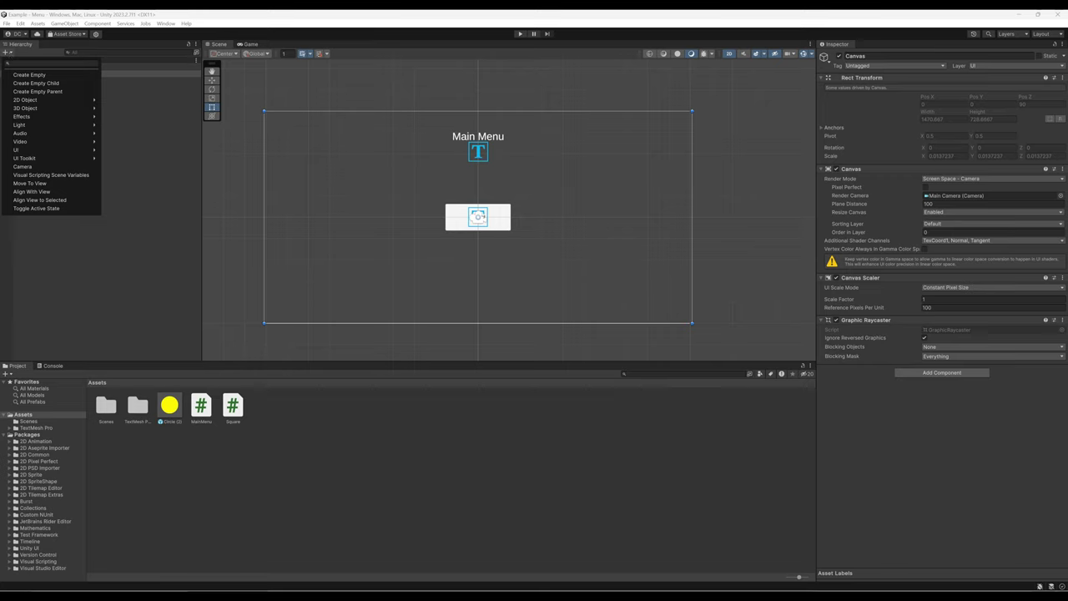
mouse_move(40, 153)
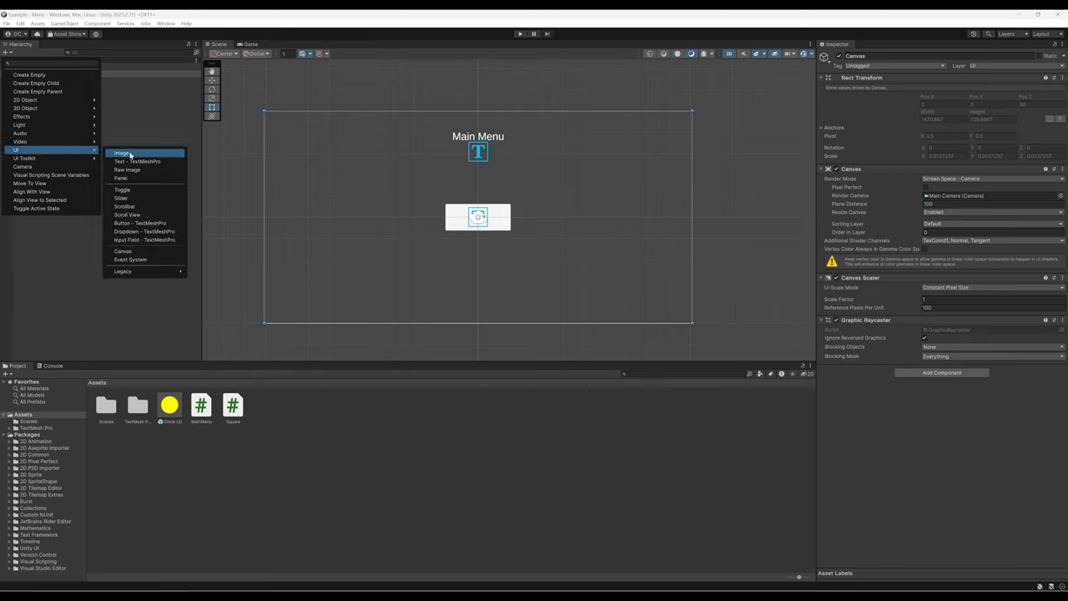
left_click(134, 224)
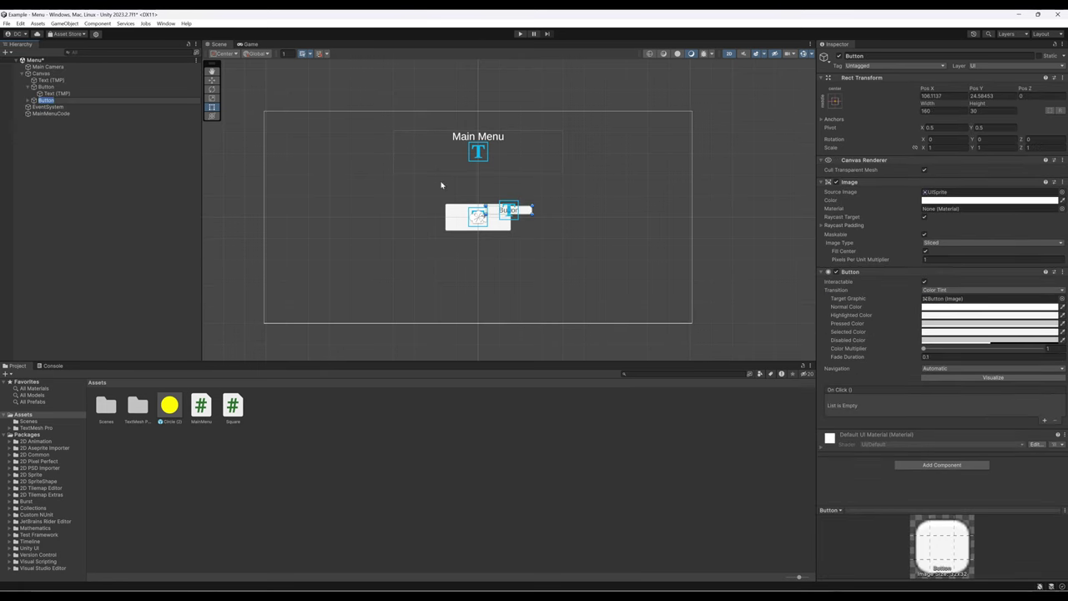
left_click_drag(520, 213, 466, 270)
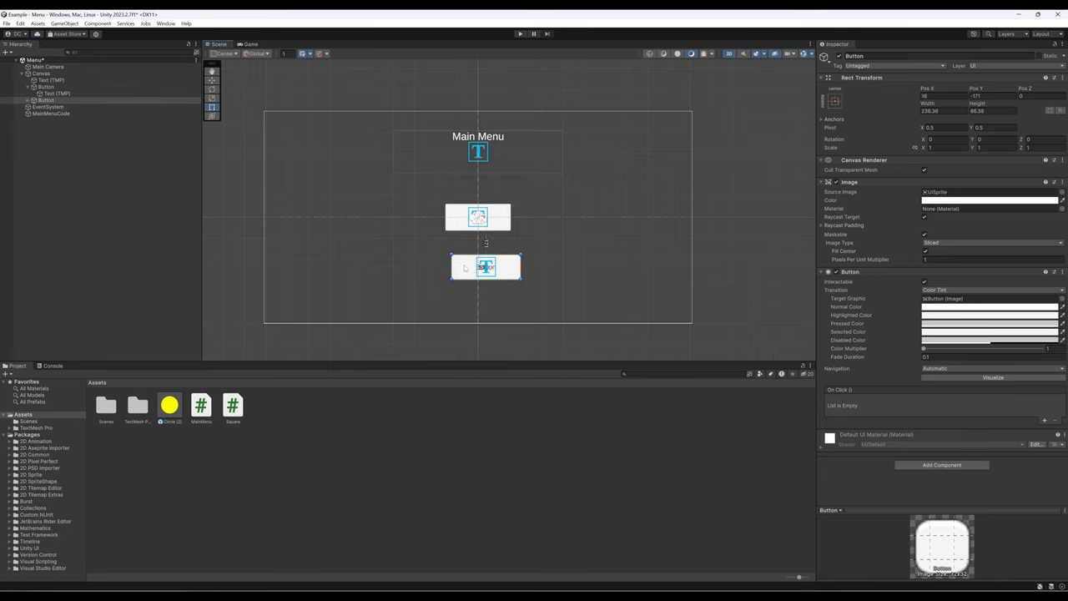
Resize the new button with its corner handles to roughly match the Start button.
left_click(51, 87)
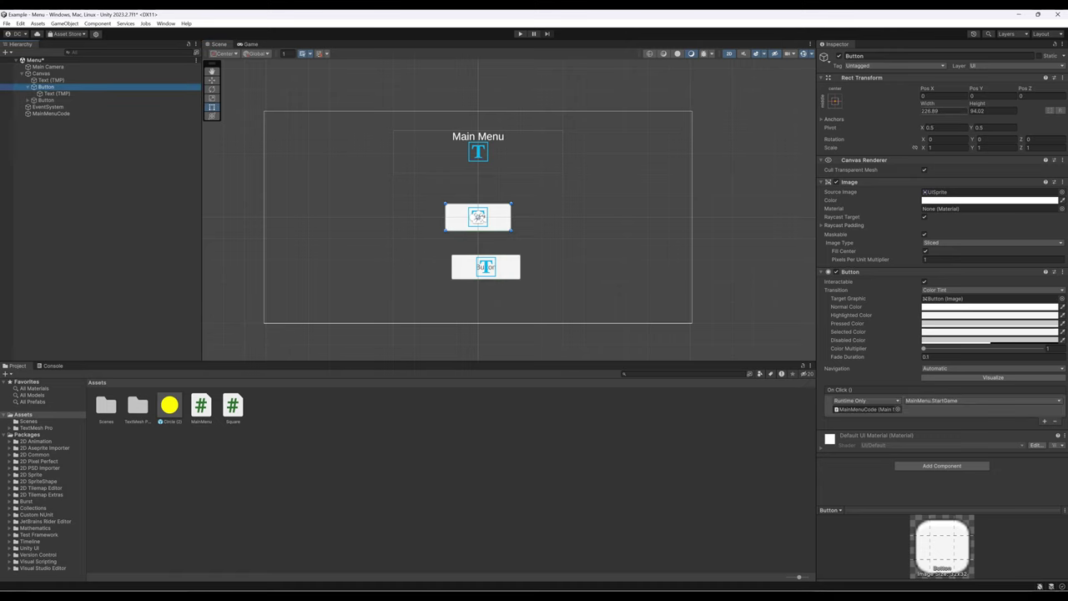
left_click(46, 100)
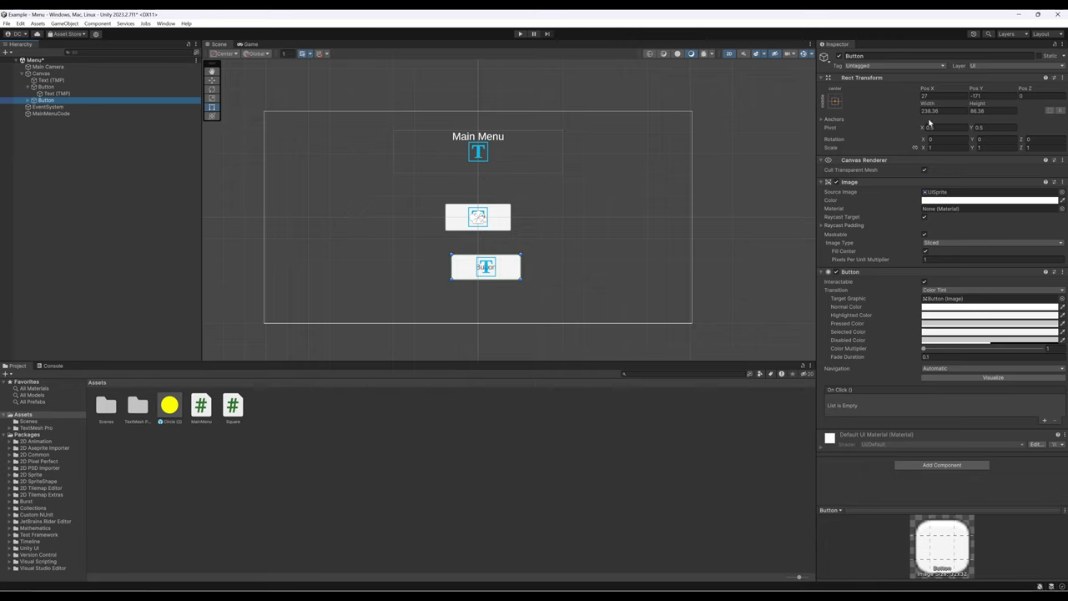
left_click_drag(450, 252, 453, 257)
mouse_move(520, 267)
left_mouse_down()
mouse_move(525, 279)
mouse_move(503, 267)
left_mouse_up()
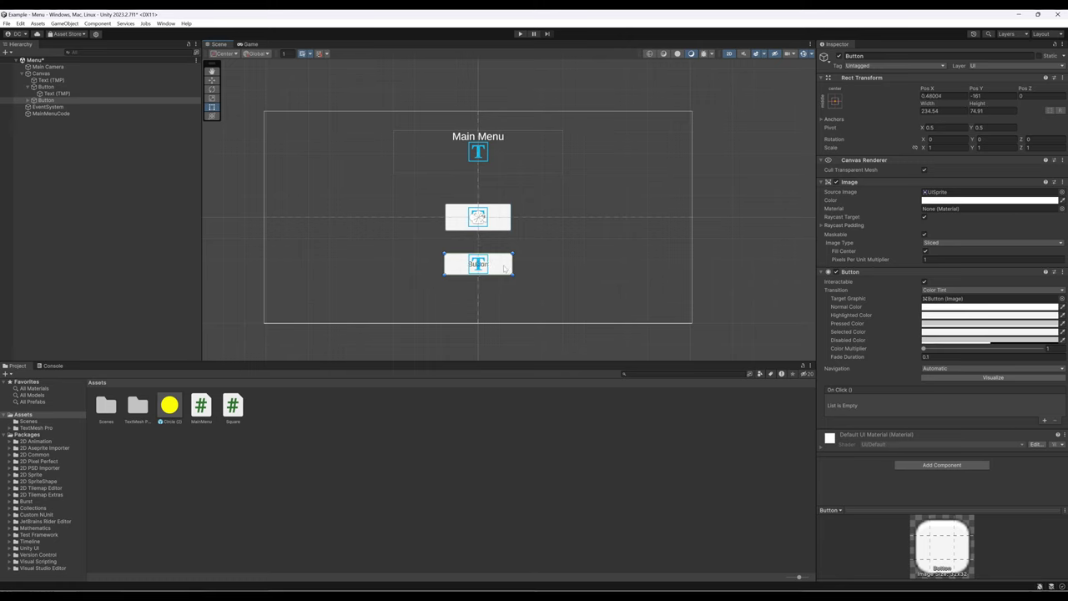
left_click_drag(444, 252, 444, 262)
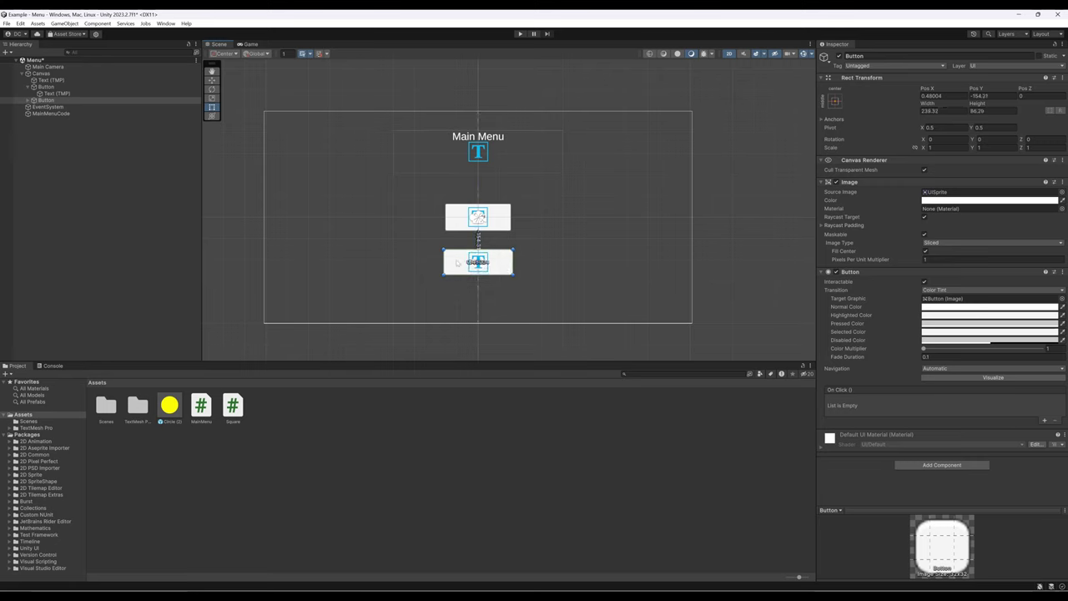
Nudge Start up, move the second button to X 0, Y -102, then preview in Game view.
left_click(506, 214)
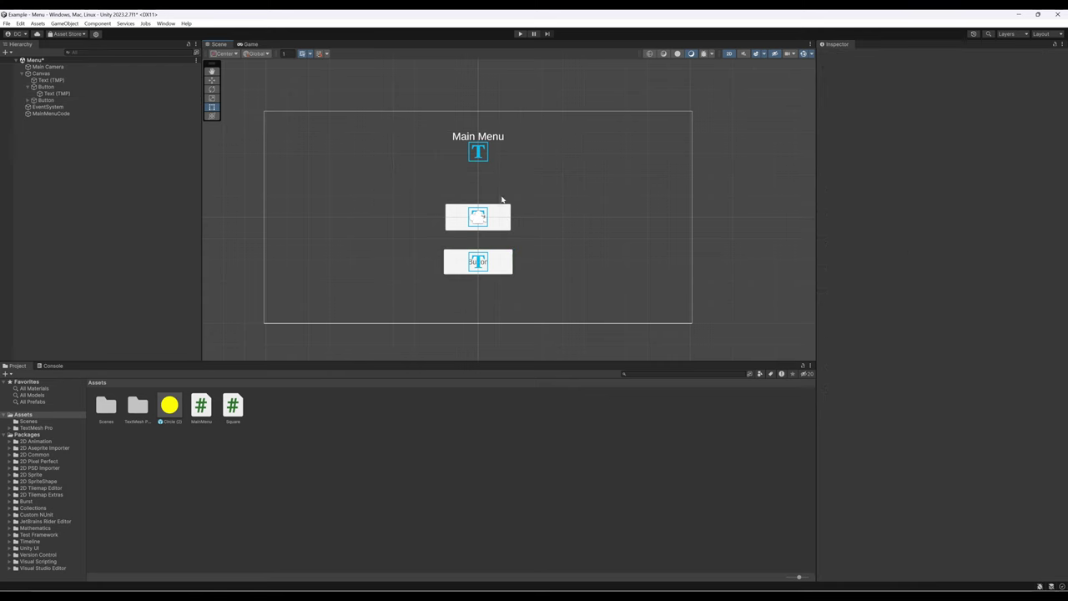
left_click(499, 218)
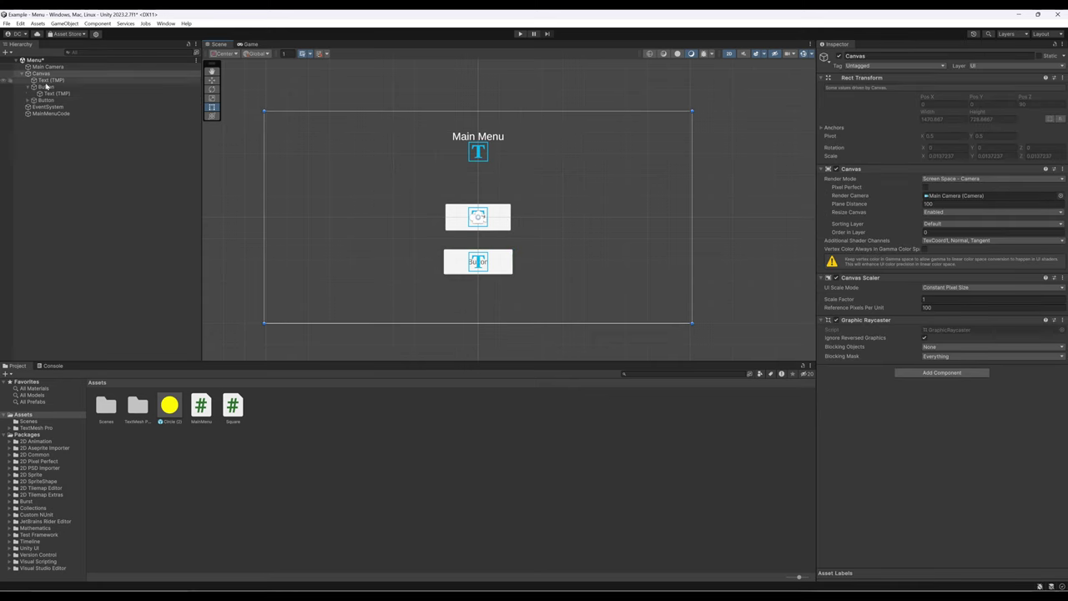
left_click_drag(499, 220, 495, 204)
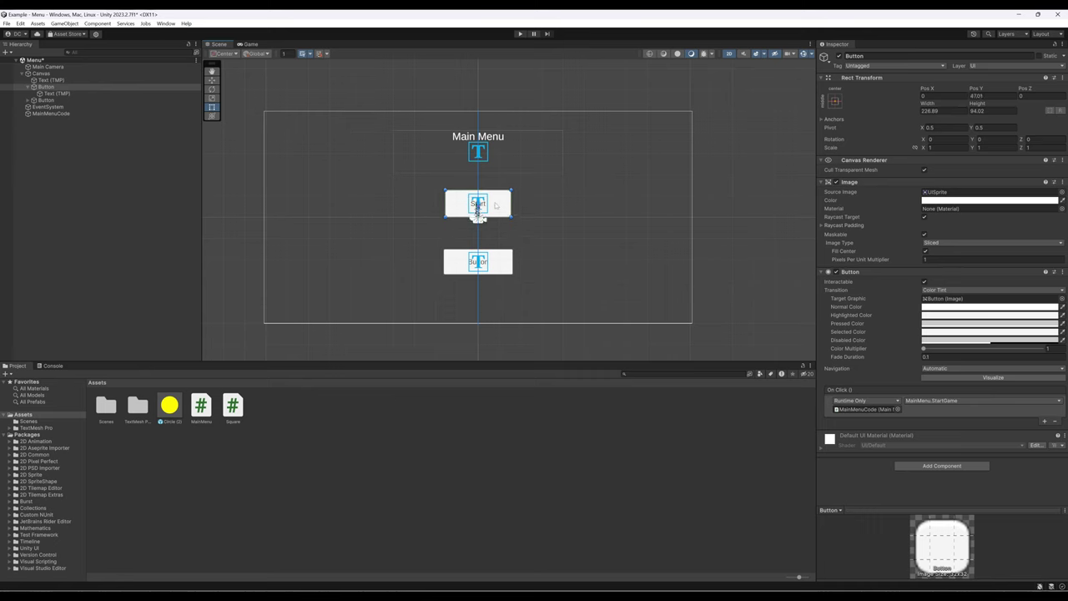
left_click(502, 263)
left_click(46, 100)
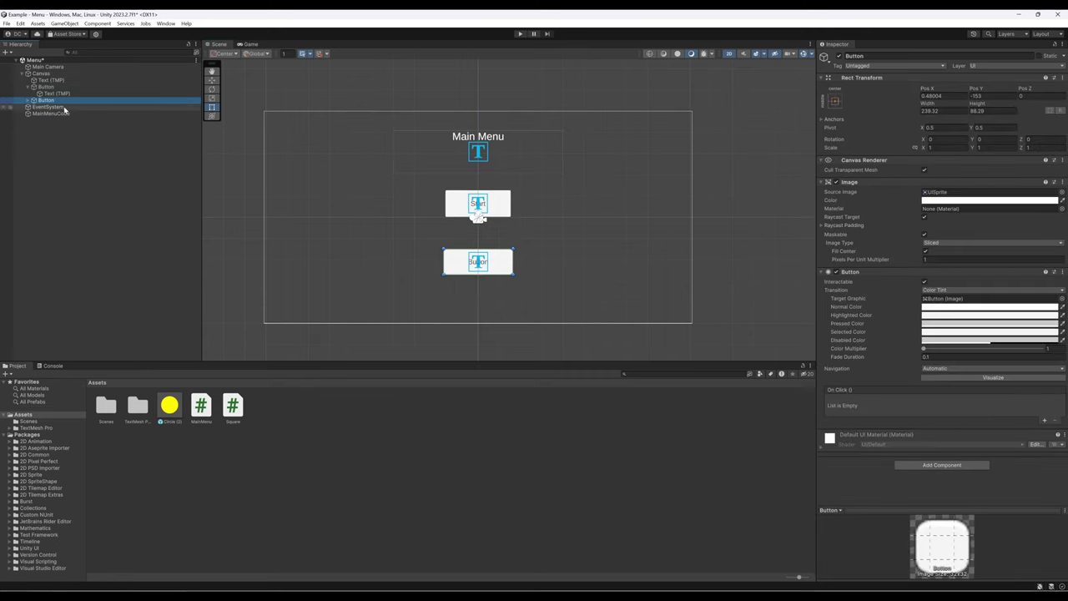
left_click_drag(502, 271, 502, 255)
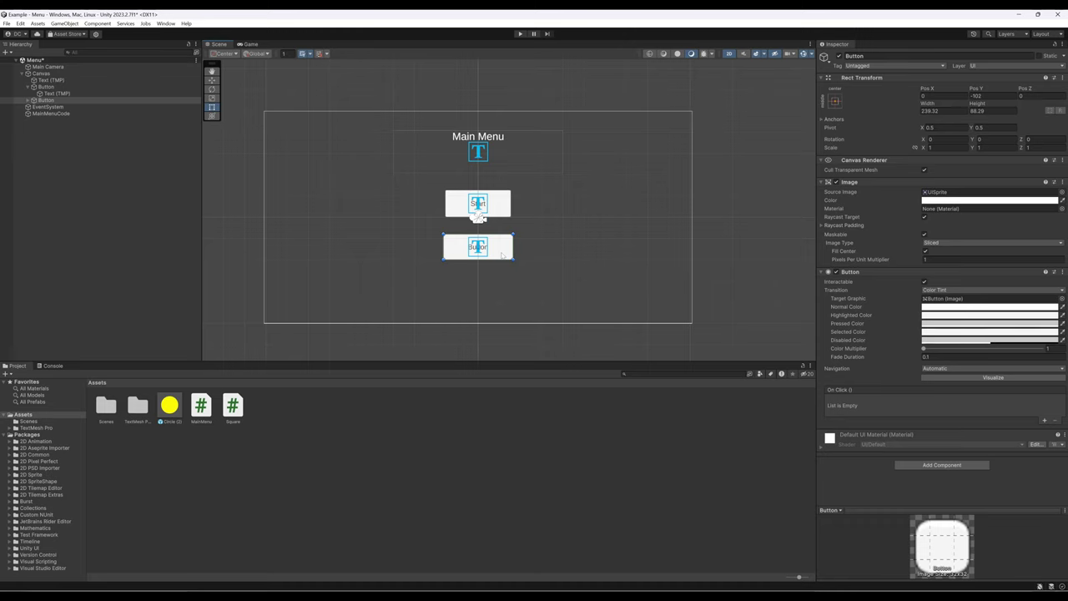
left_click(250, 44)
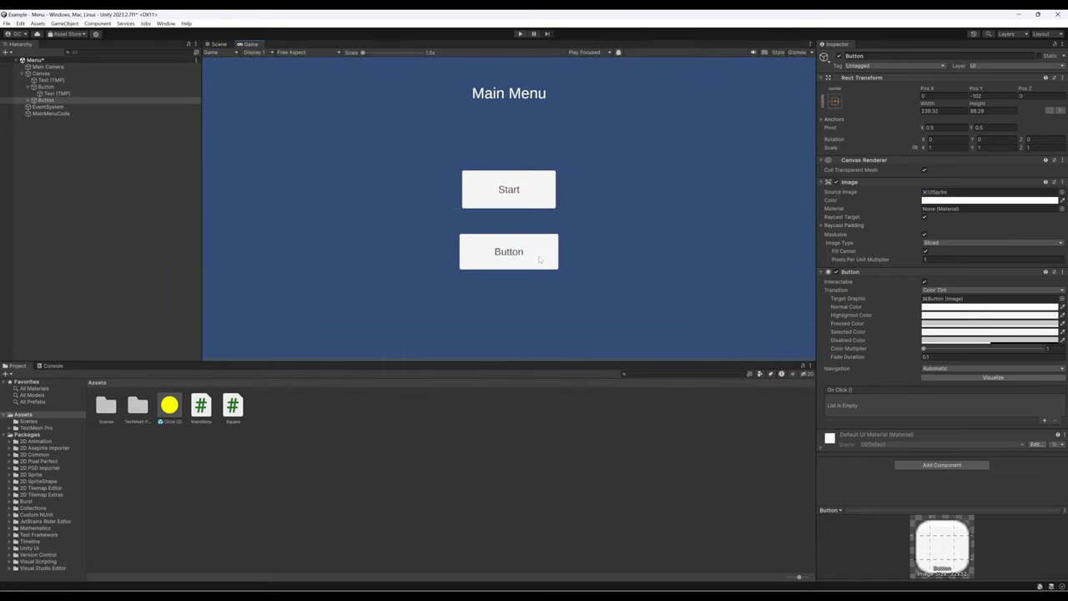
Switch back to the Scene view showing both buttons under the Main Menu title.
left_click(217, 43)
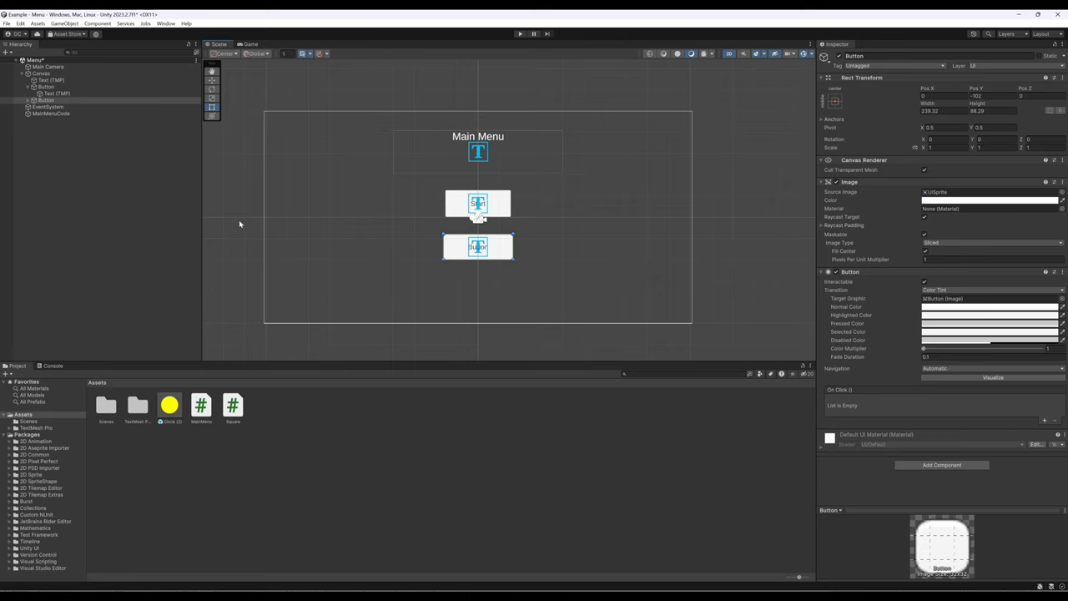
Change the second button's Text (TMP) label to 'Quit' and reselect the button.
left_click(28, 101)
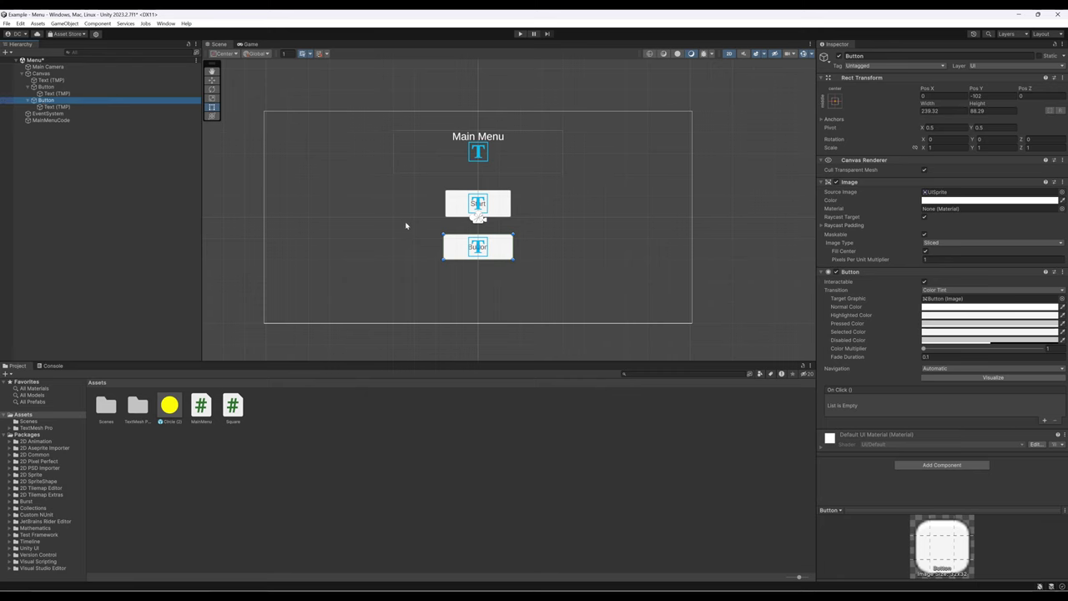
left_click(74, 107)
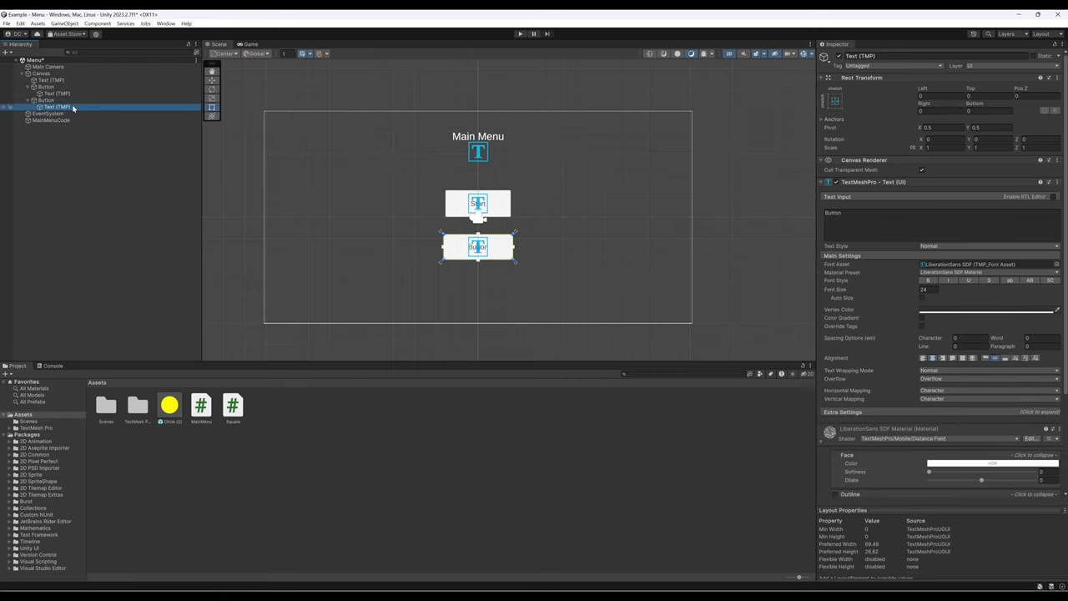
left_click(835, 214)
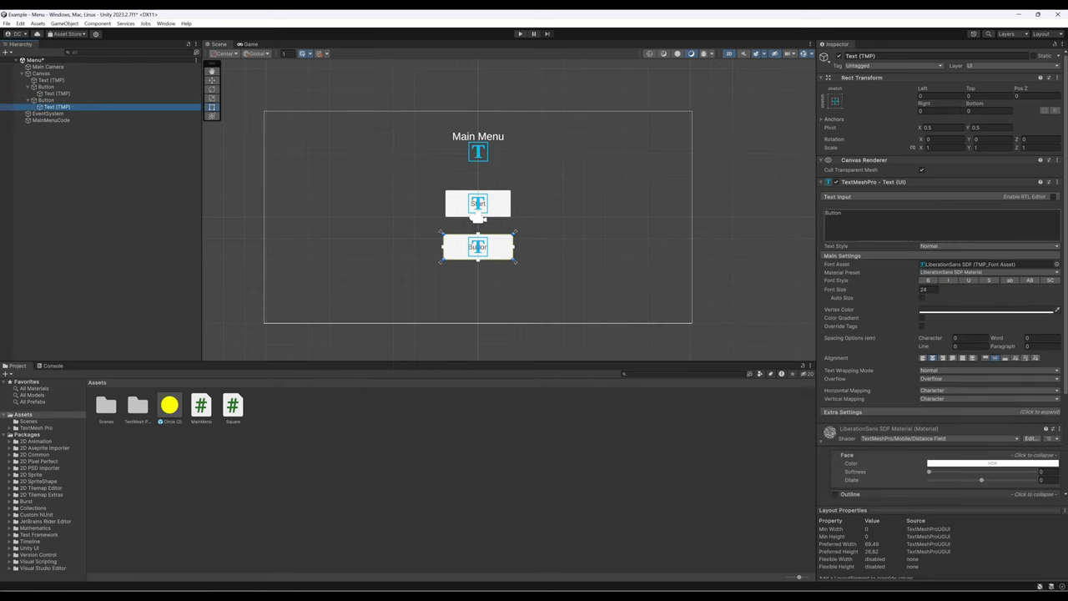
type("Q")
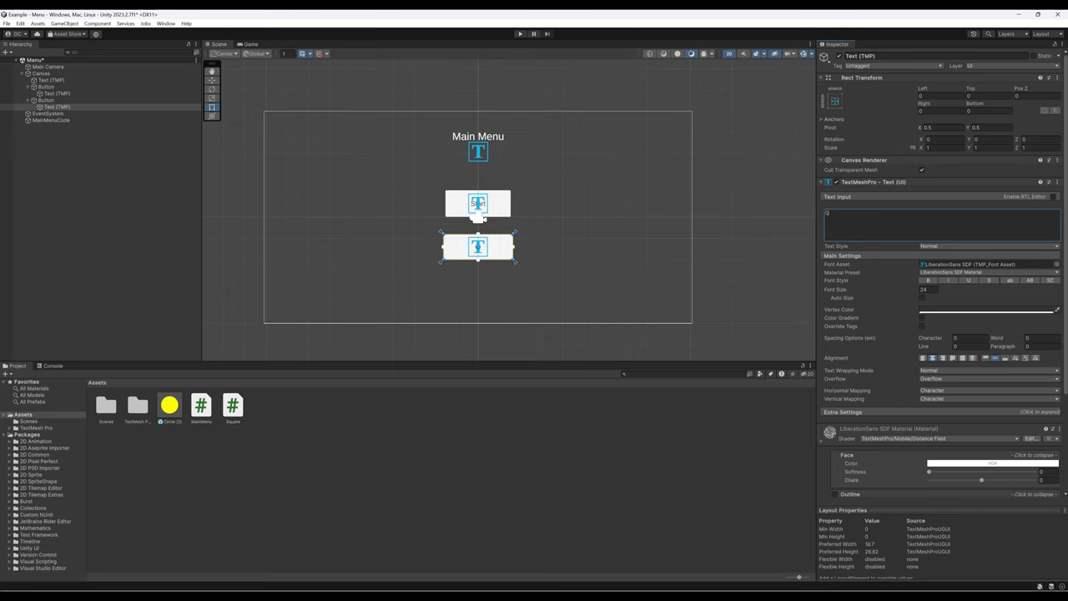
type("uit")
left_click(46, 99)
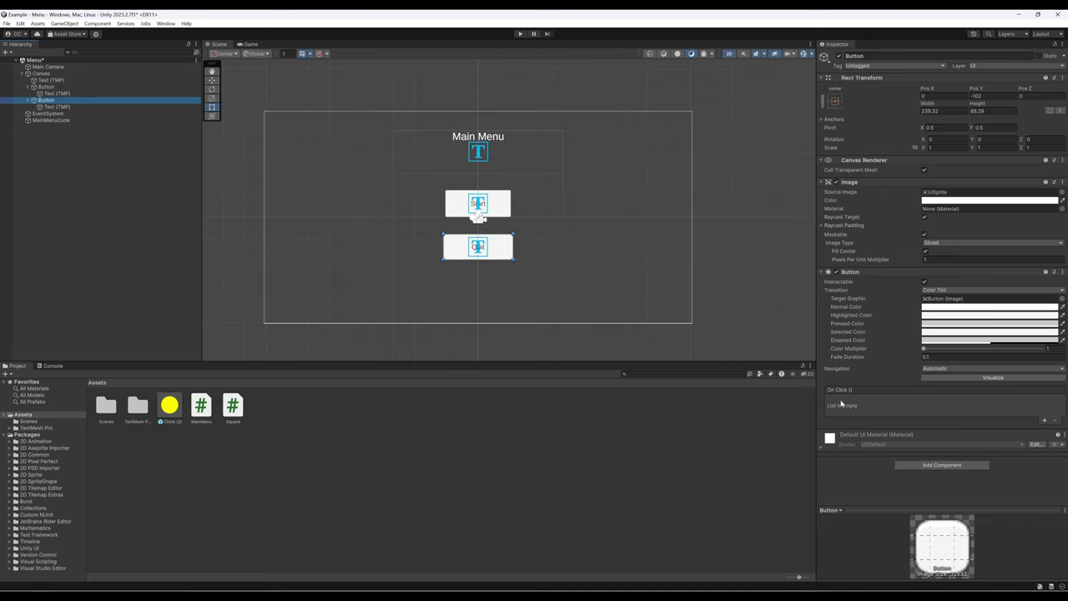
Focus the Quit button's On Click settings, with MainMenu.cs open in Visual Studio.
left_click(857, 403)
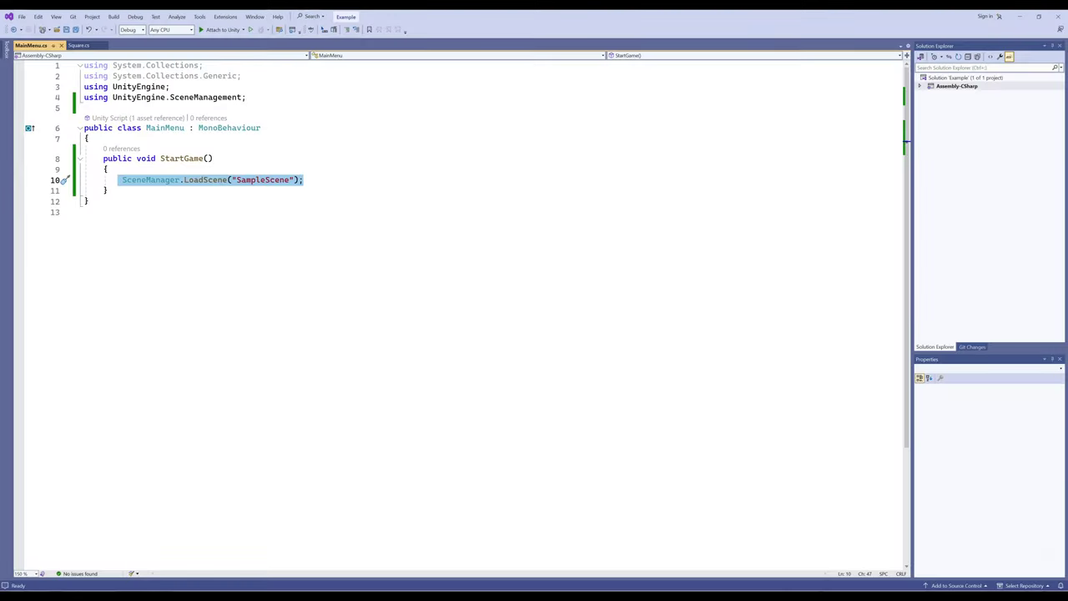
Type 'public void QuitGame() {' on a new line after StartGame's closing brace.
left_click(108, 190)
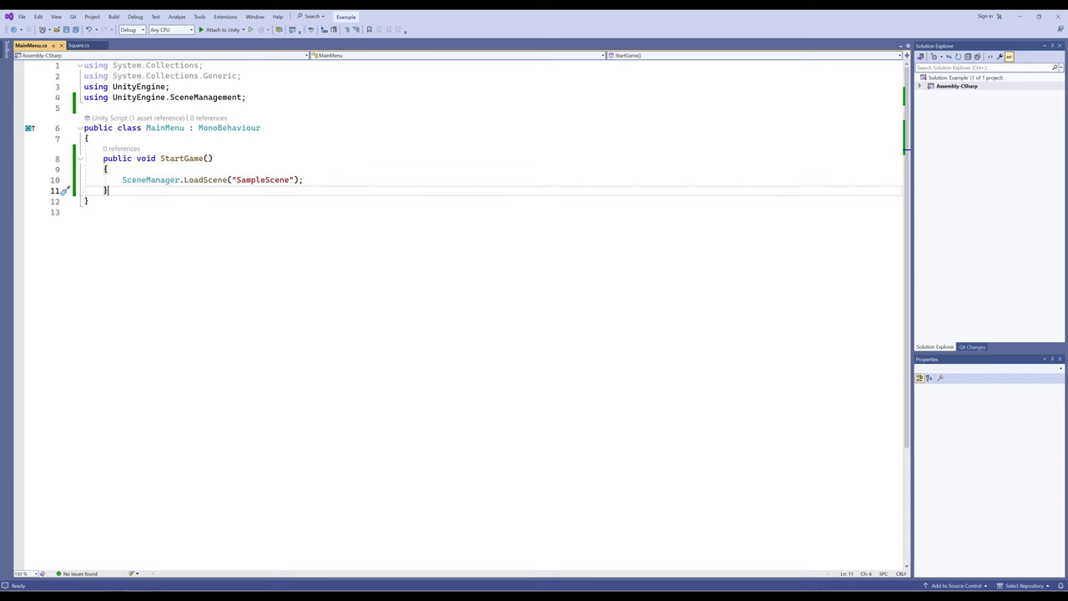
key("Return")
key("Return")
type("p")
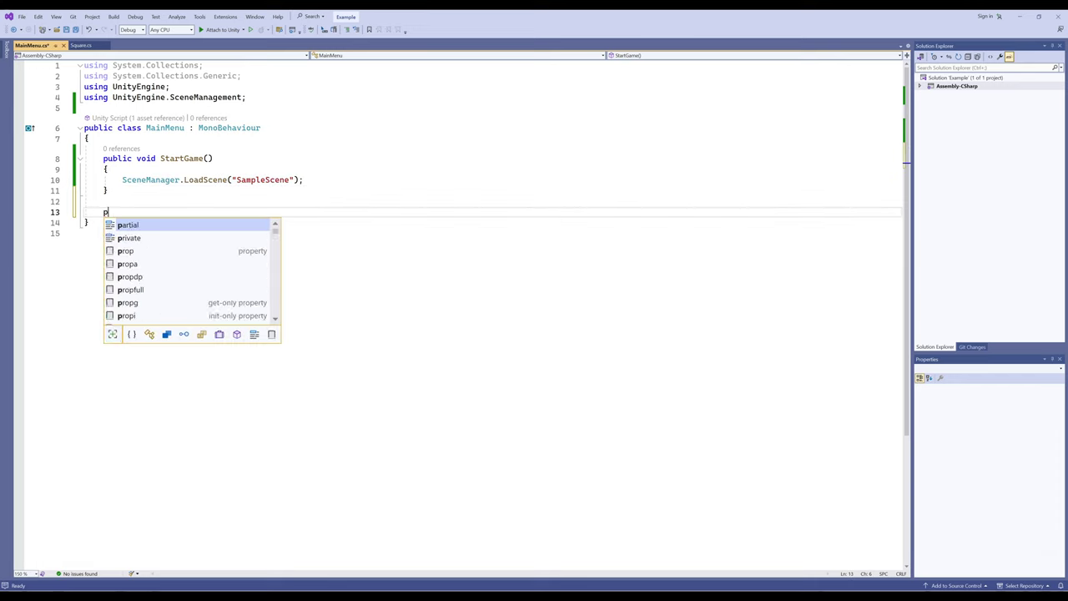
type("ublic")
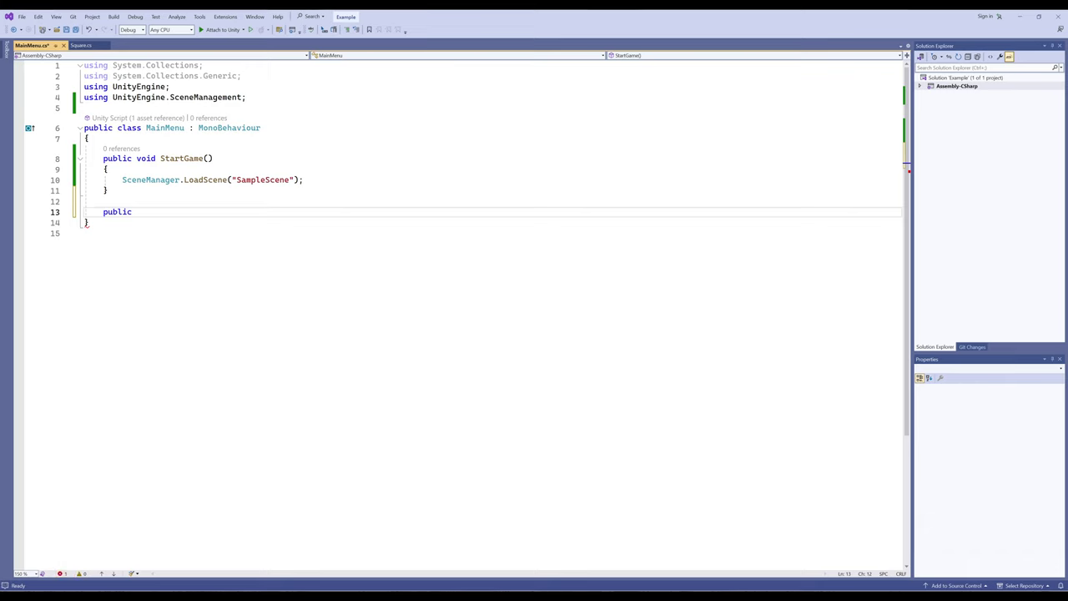
type("void Quit")
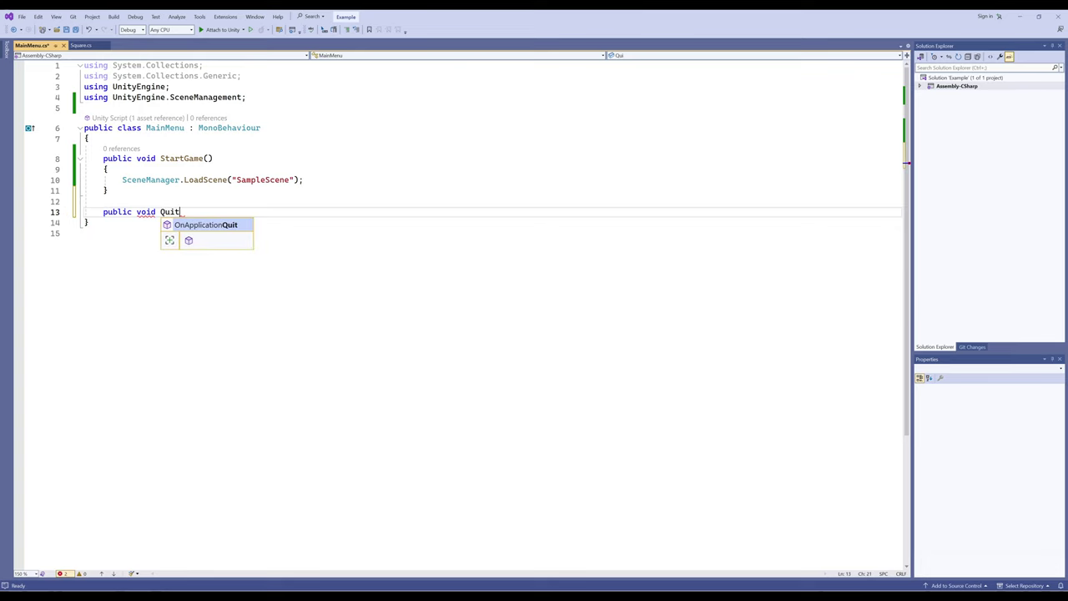
type("Game")
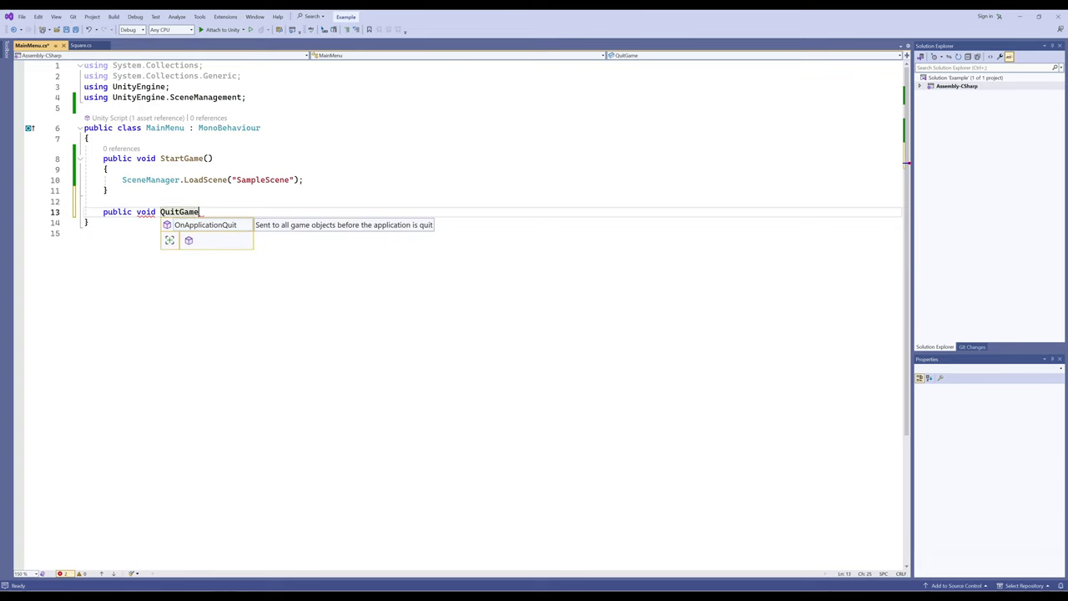
type("() {")
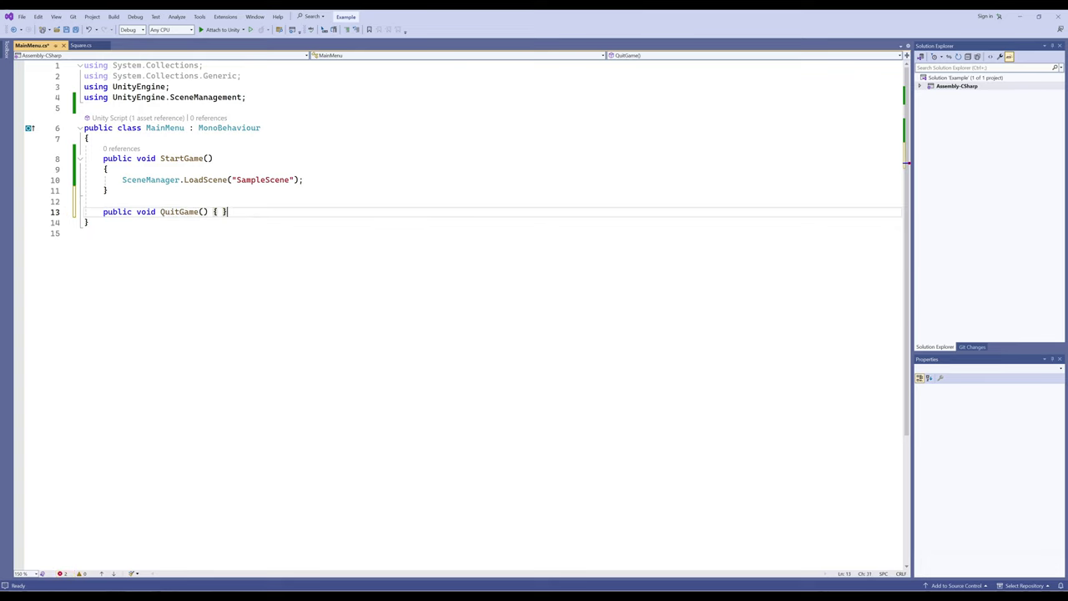
key("Return")
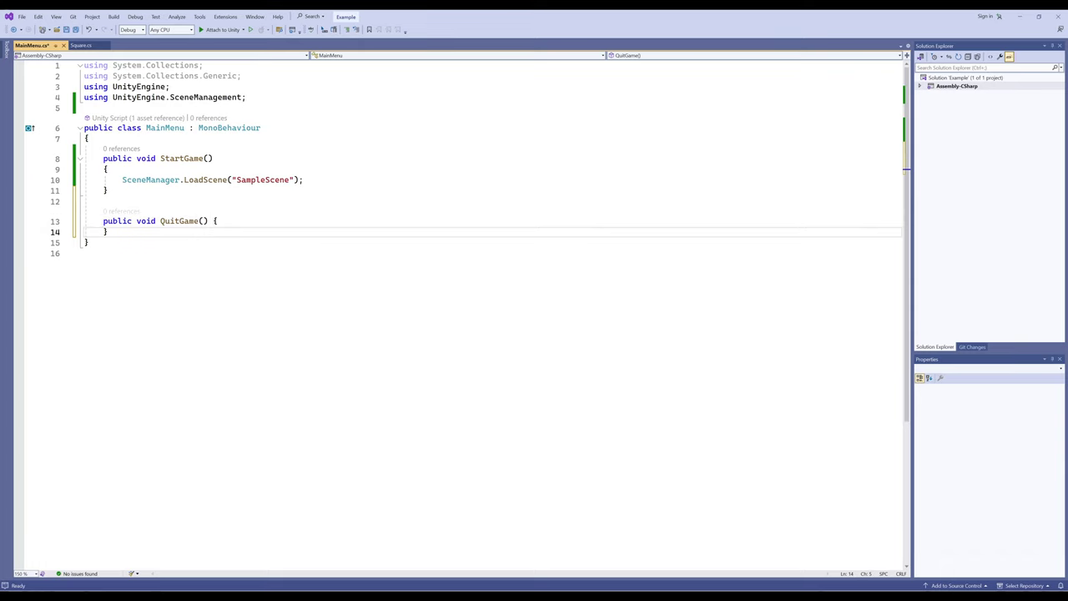
Put QuitGame's opening brace on its own line and leave an empty indented body line.
left_click(201, 220)
key("Right")
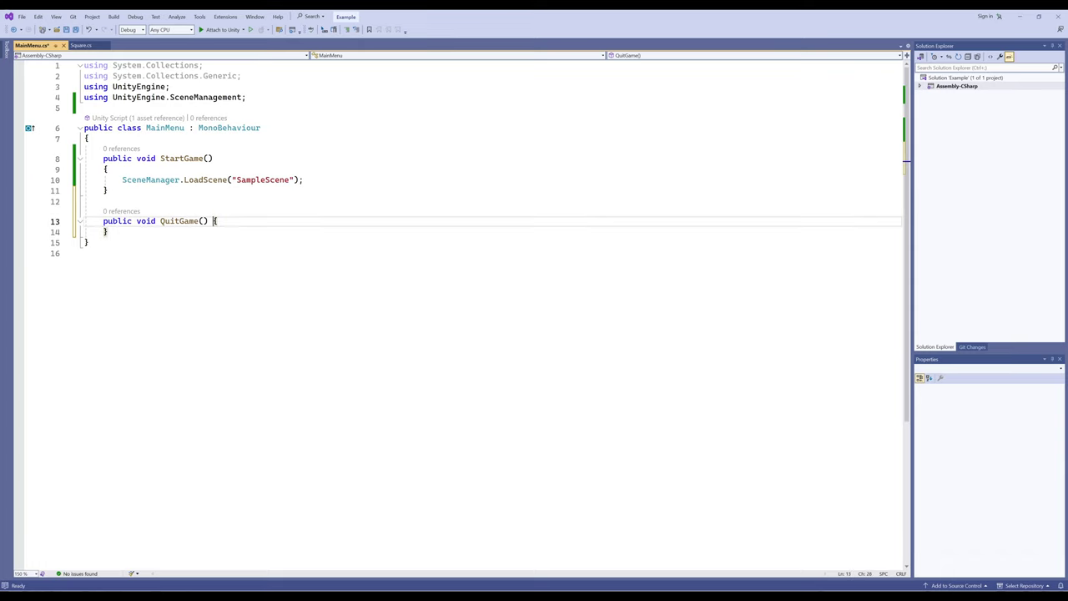
key("Return")
key("Right")
key("Return")
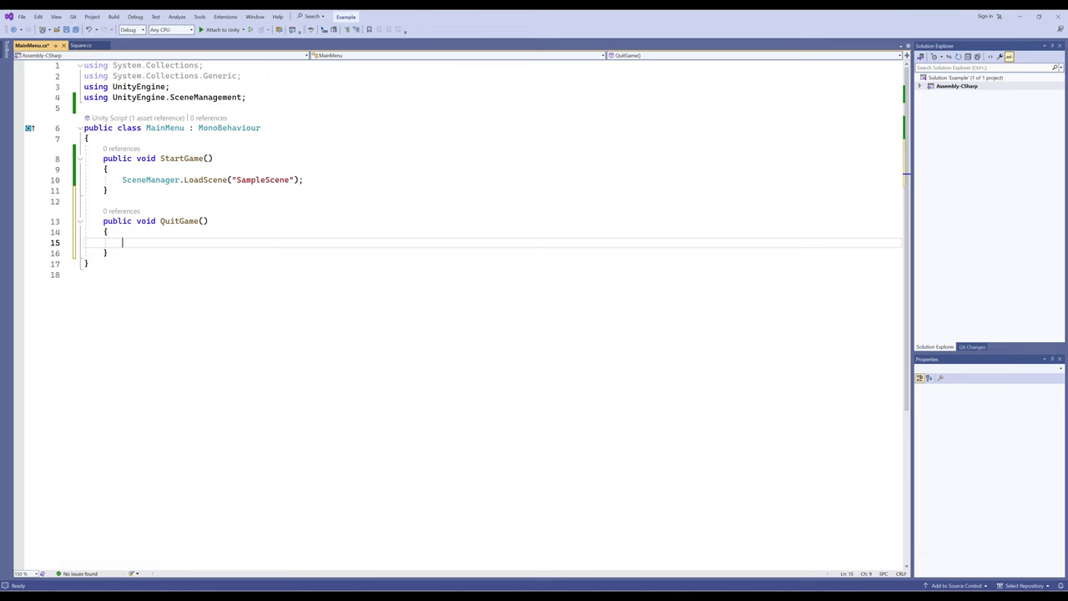
Write Application.Quit() inside QuitGame using the IntelliSense completion.
type("Appli")
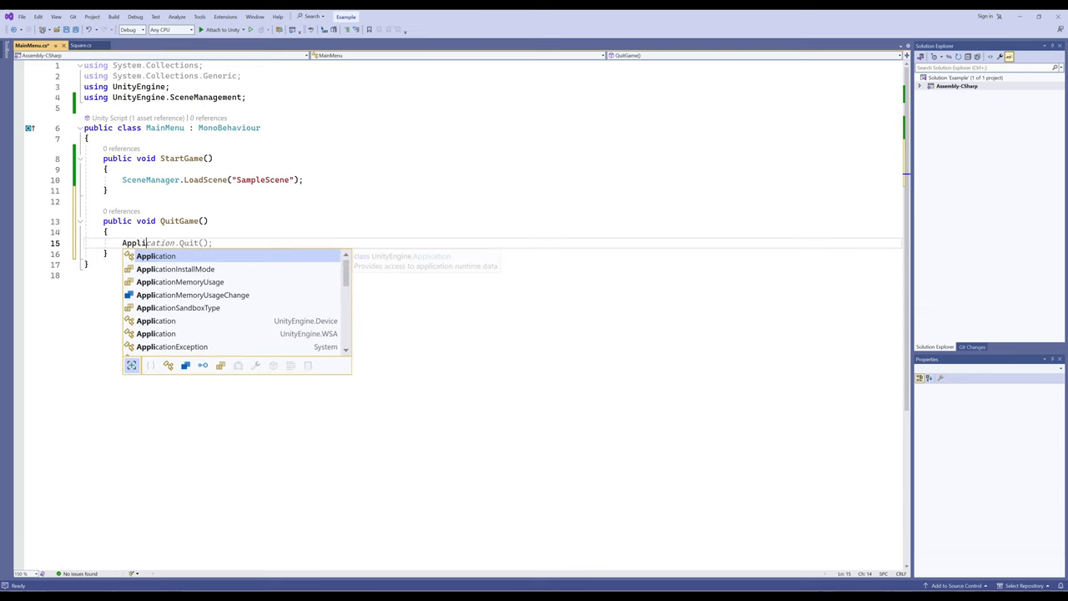
key("Tab")
key("Tab")
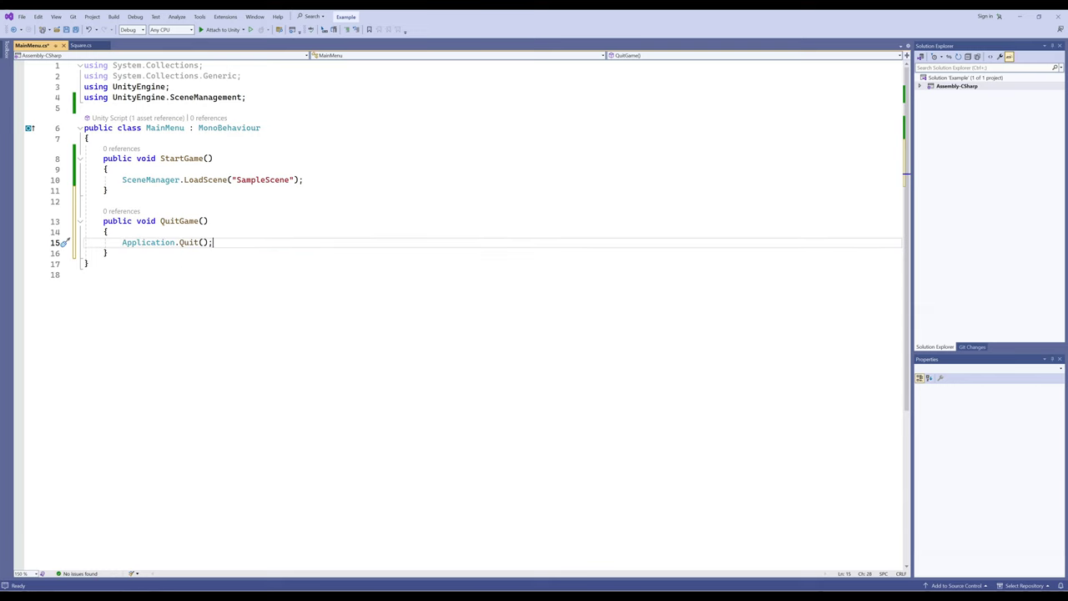
mouse_move(187, 242)
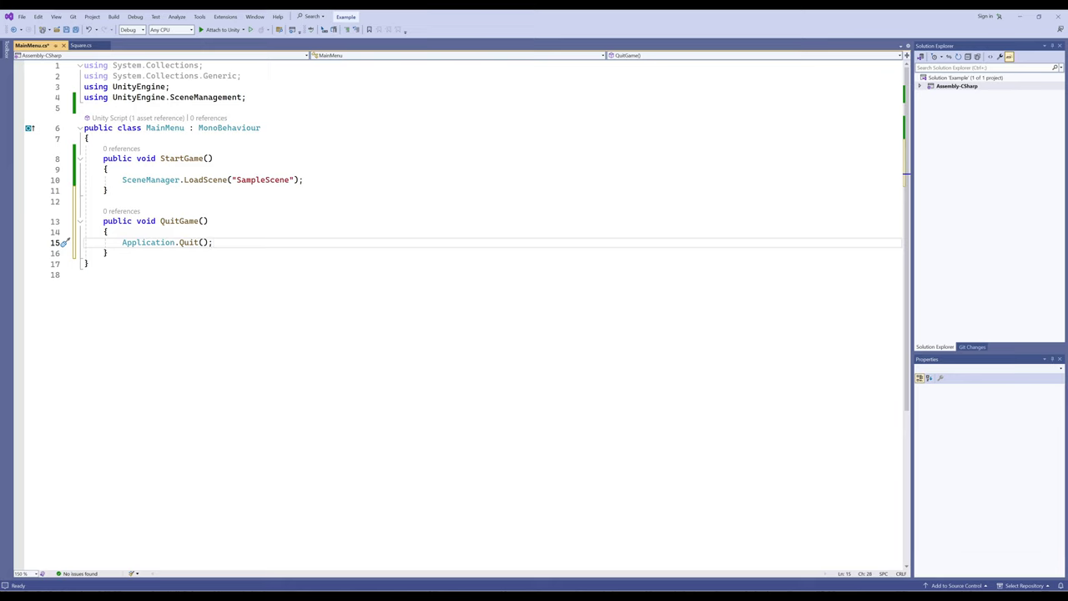
mouse_move(209, 180)
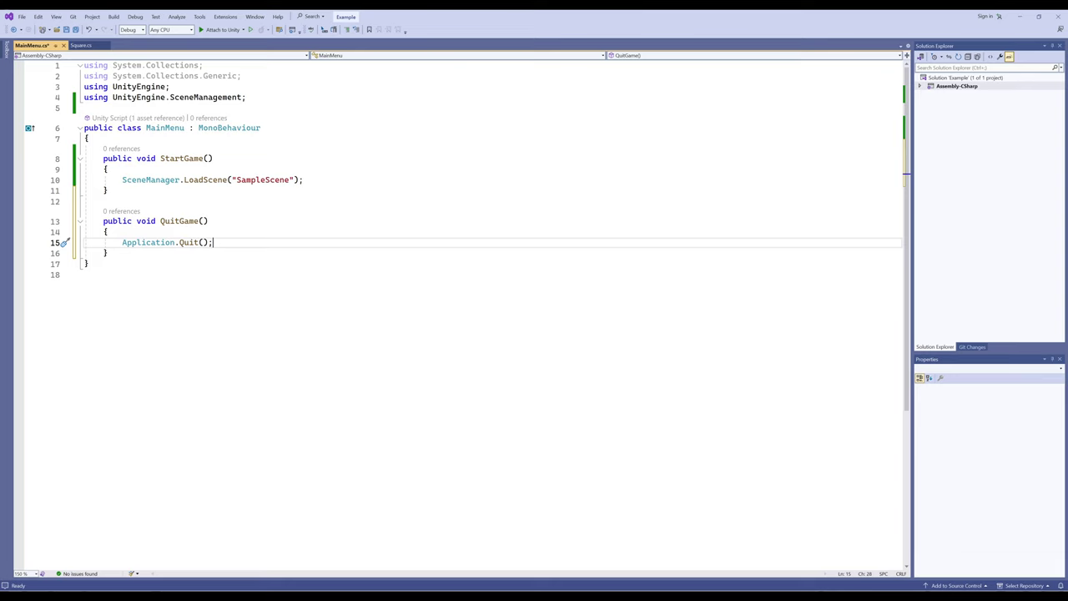
Save MainMenu.cs from the File menu.
left_click(21, 16)
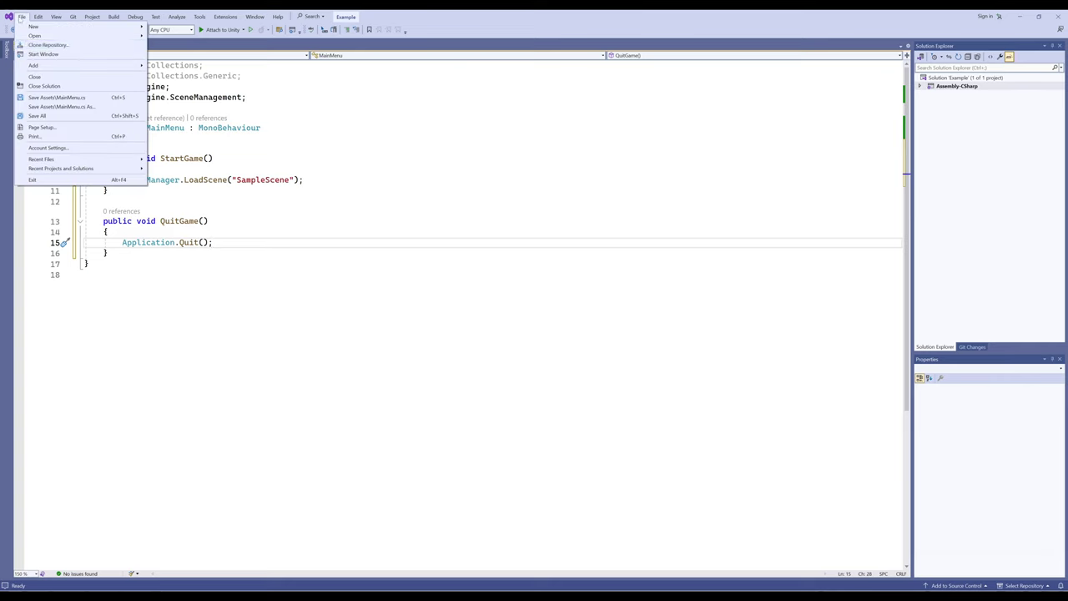
left_click(57, 97)
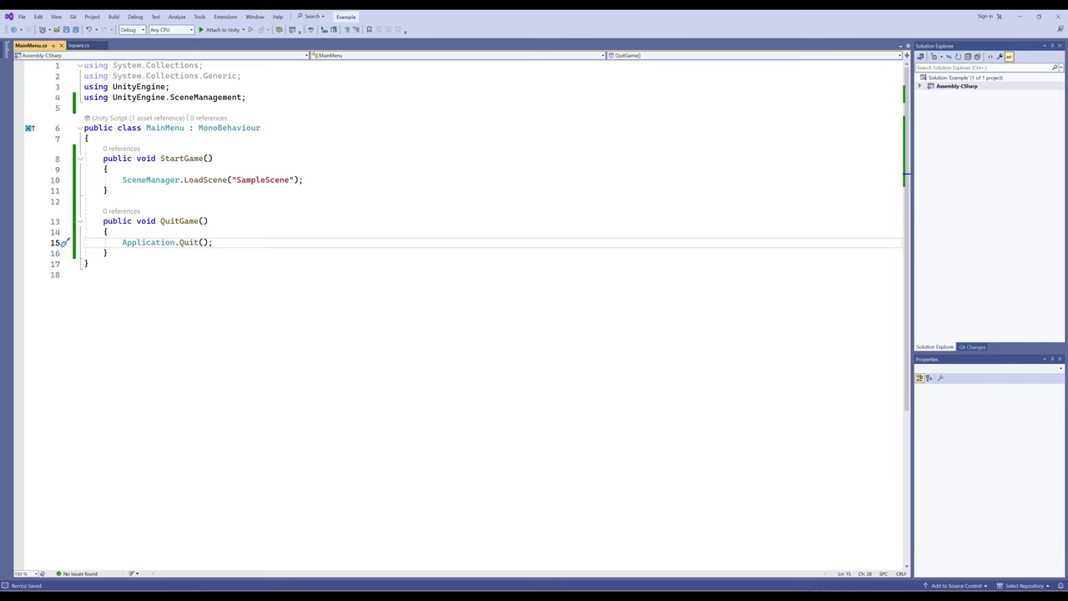
mouse_move(883, 596)
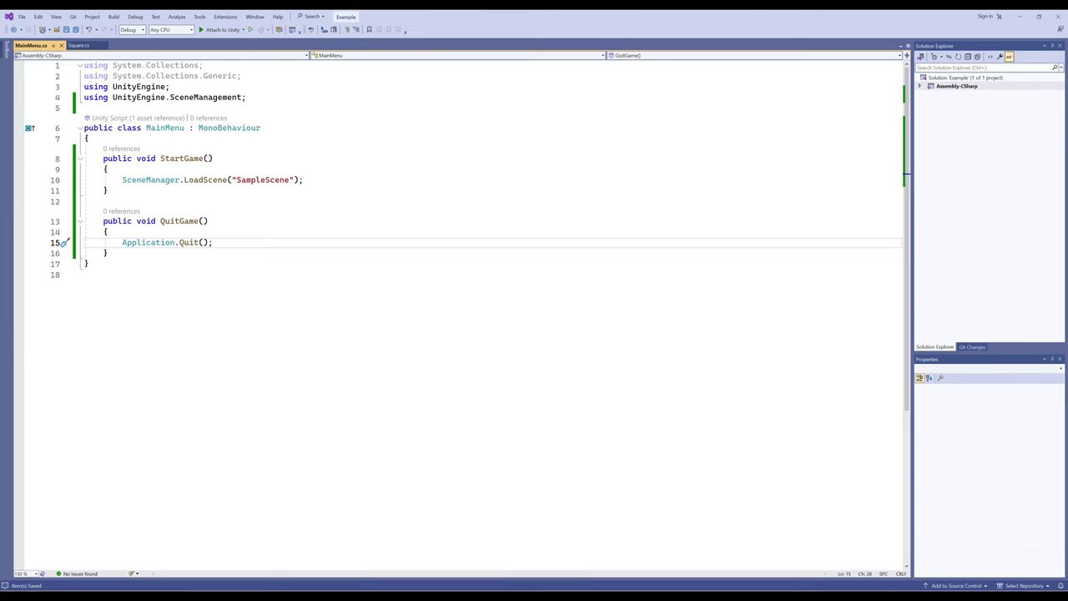
Add an On Click entry on the Quit button targeting MainMenuCode's MainMenu.QuitGame (), then enter Play mode.
left_click(883, 595)
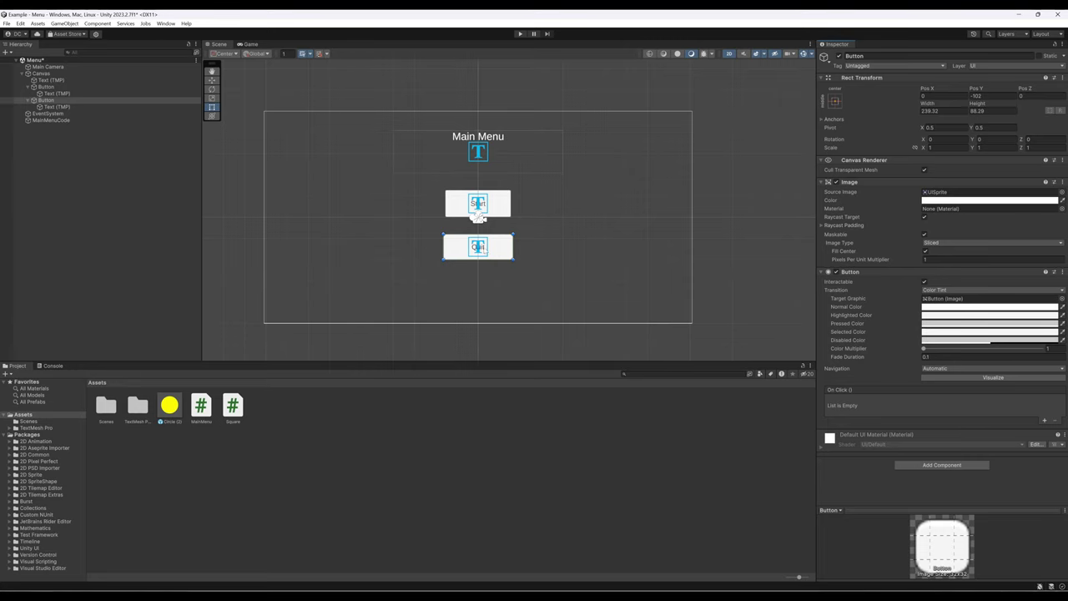
left_click(1044, 420)
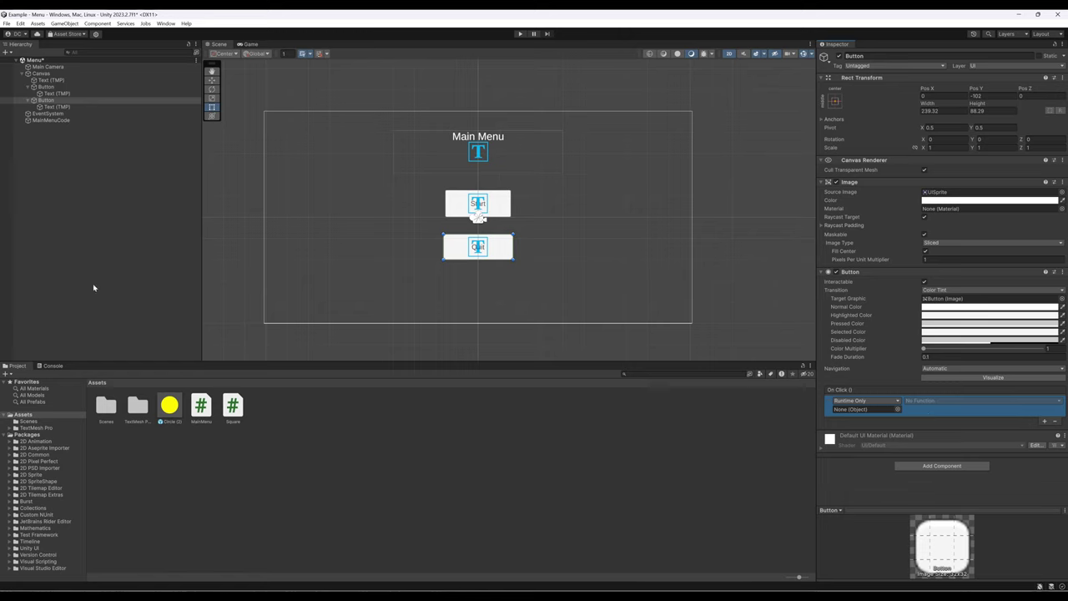
left_click_drag(48, 121, 876, 411)
left_click(931, 402)
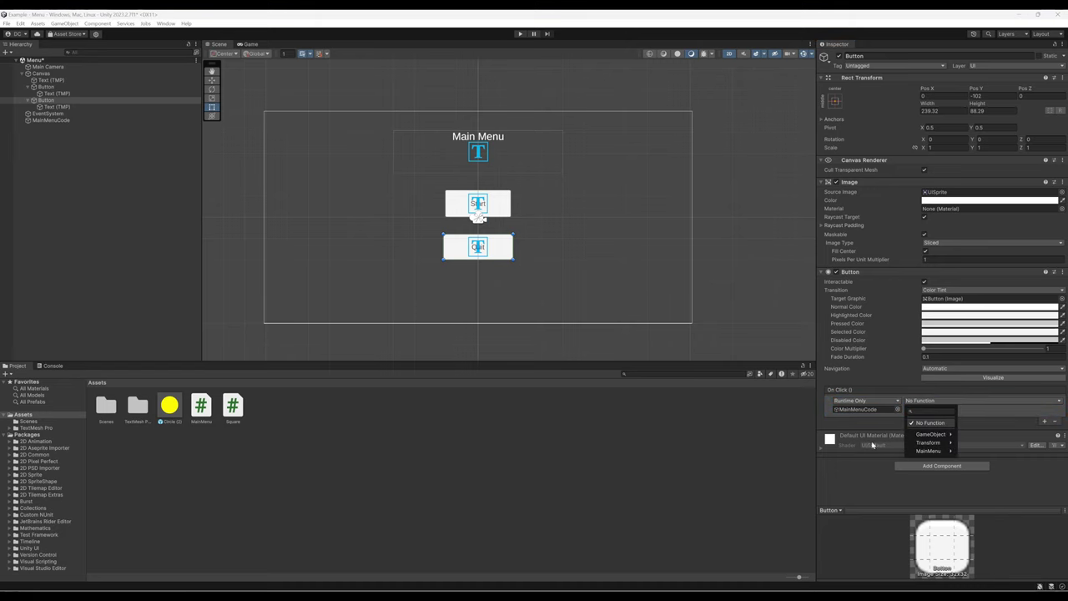
mouse_move(945, 453)
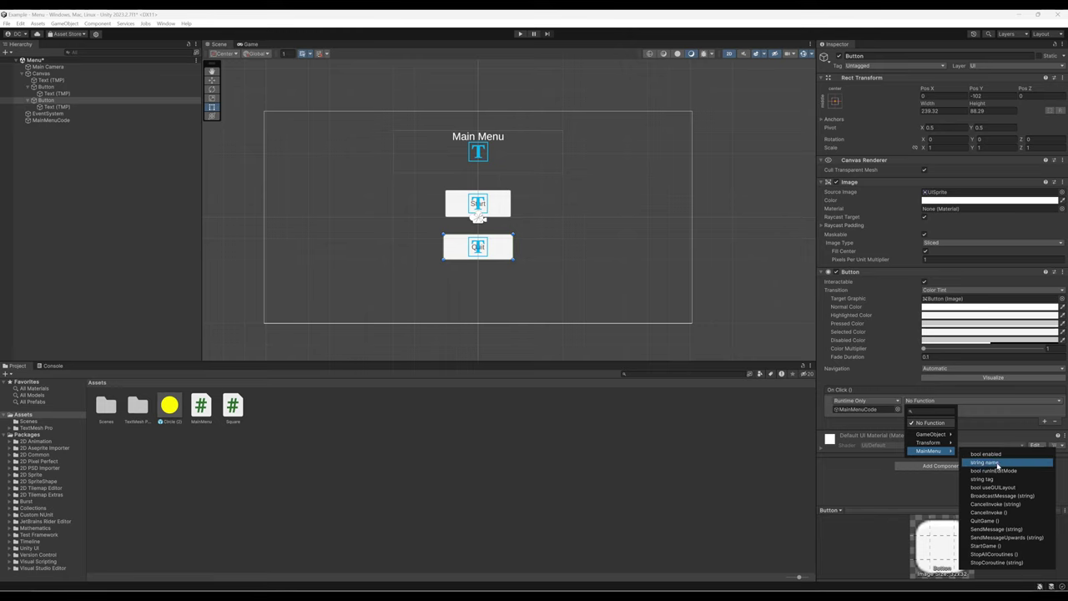
left_click(984, 522)
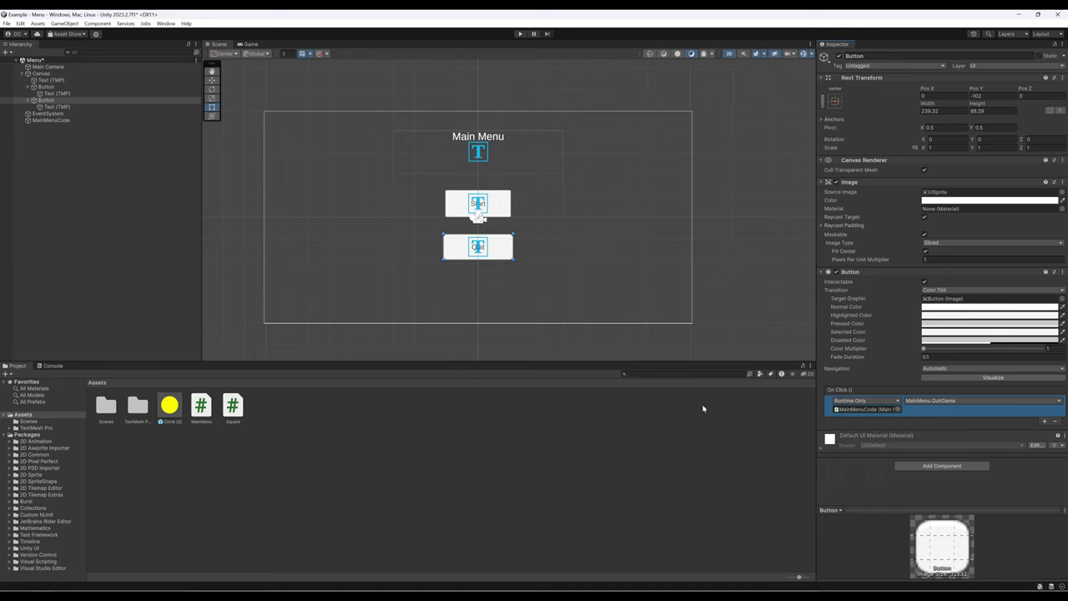
left_click(520, 34)
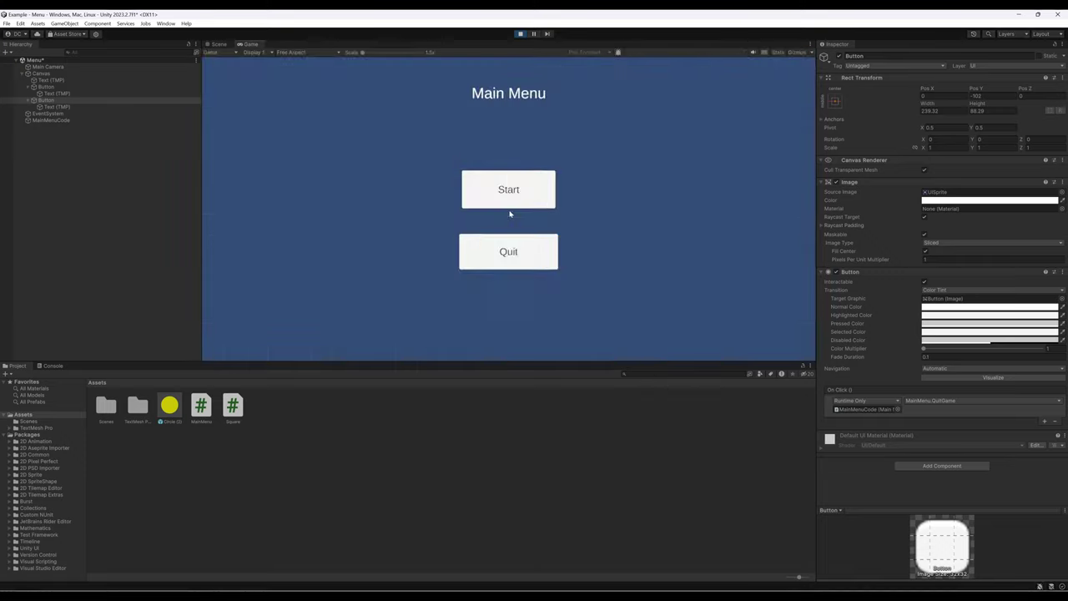
Press Start in the Game view to load SampleScene, then stop and restart Play mode.
left_click(508, 192)
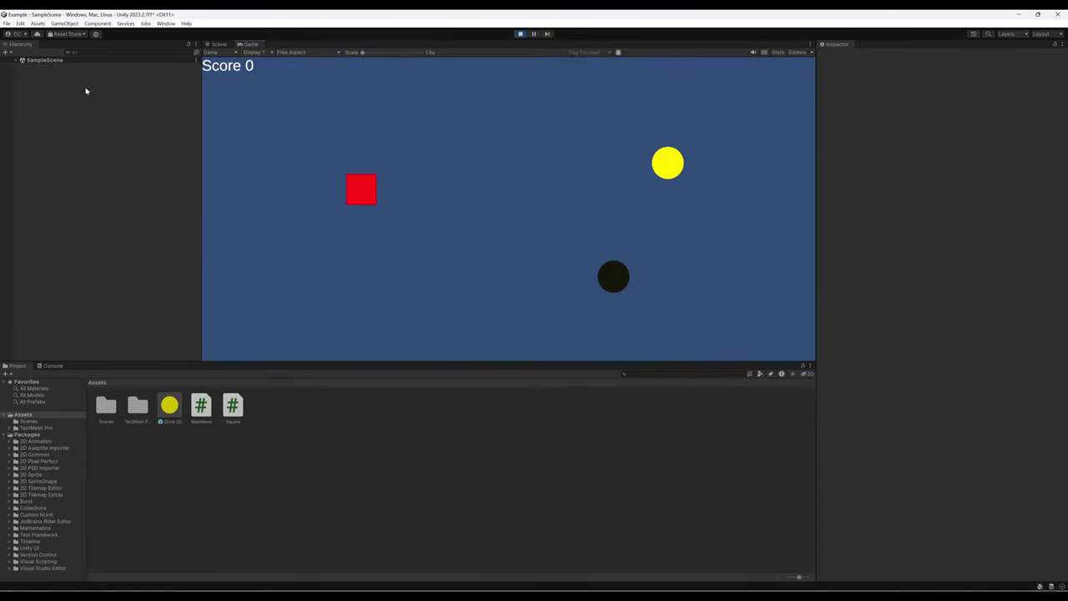
left_click(521, 35)
left_click(520, 34)
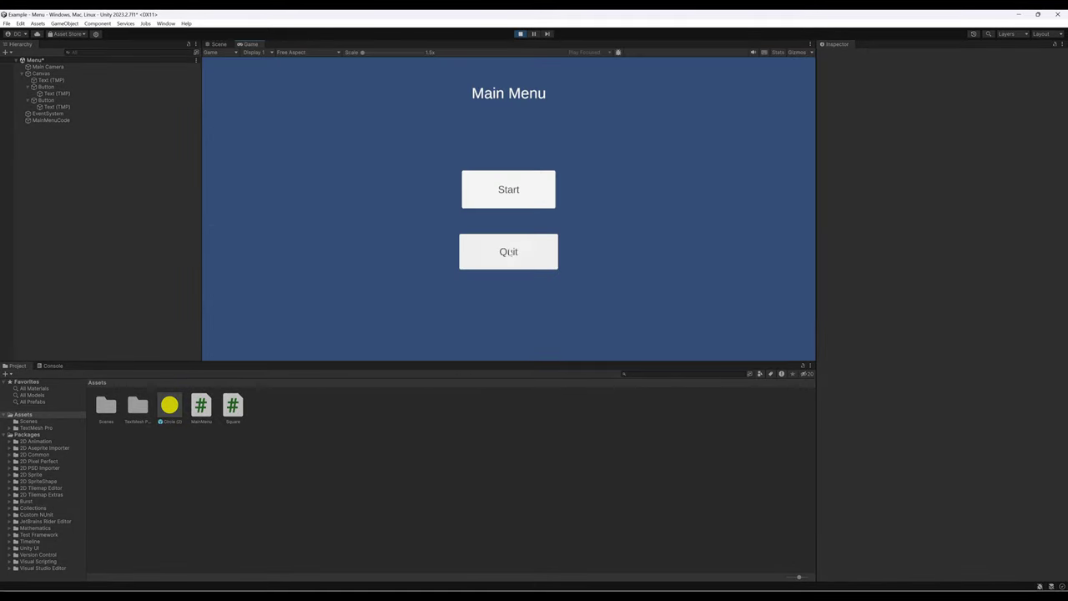
Click the Quit button three times to check it responds, then stop Play mode.
left_click(509, 253)
left_click(509, 253)
left_click(520, 267)
left_click(520, 34)
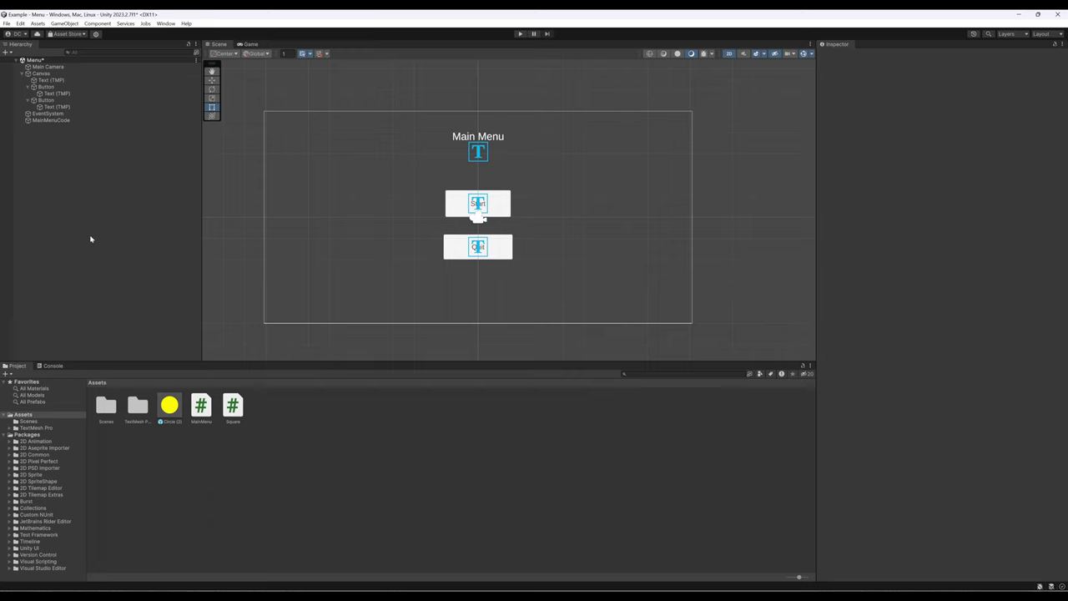
Open SampleScene from Assets/Scenes, saving the Menu scene when prompted, then start and stop Play mode.
double_click(101, 405)
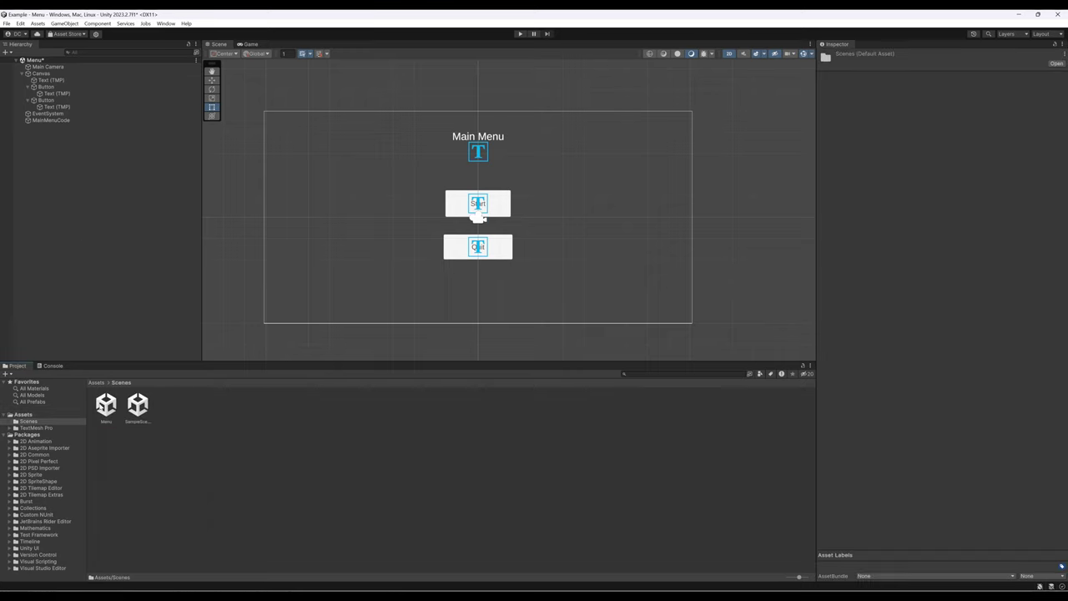
double_click(137, 405)
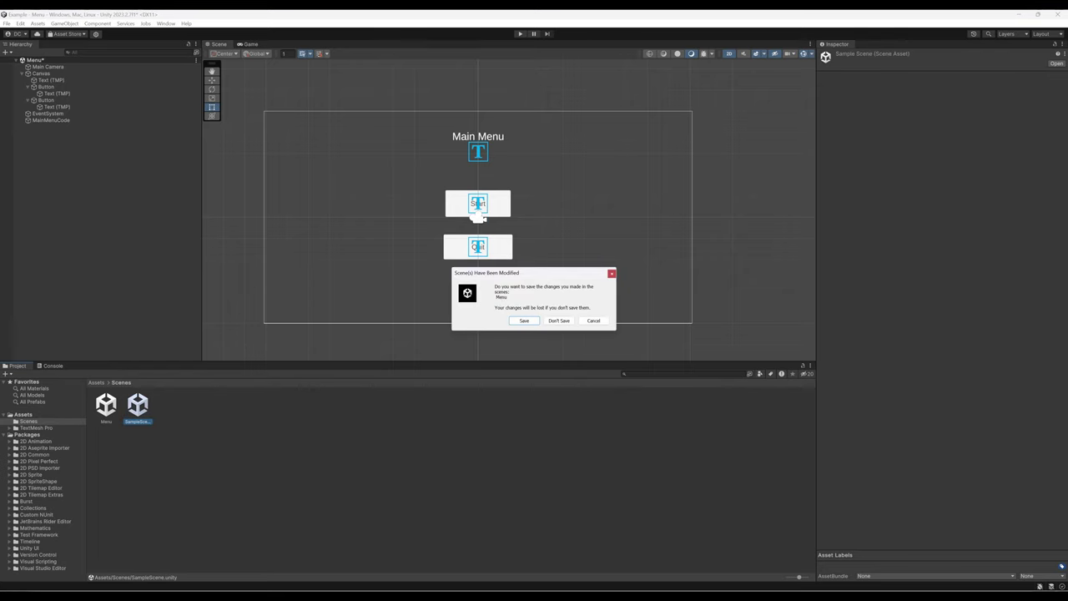
left_click(524, 320)
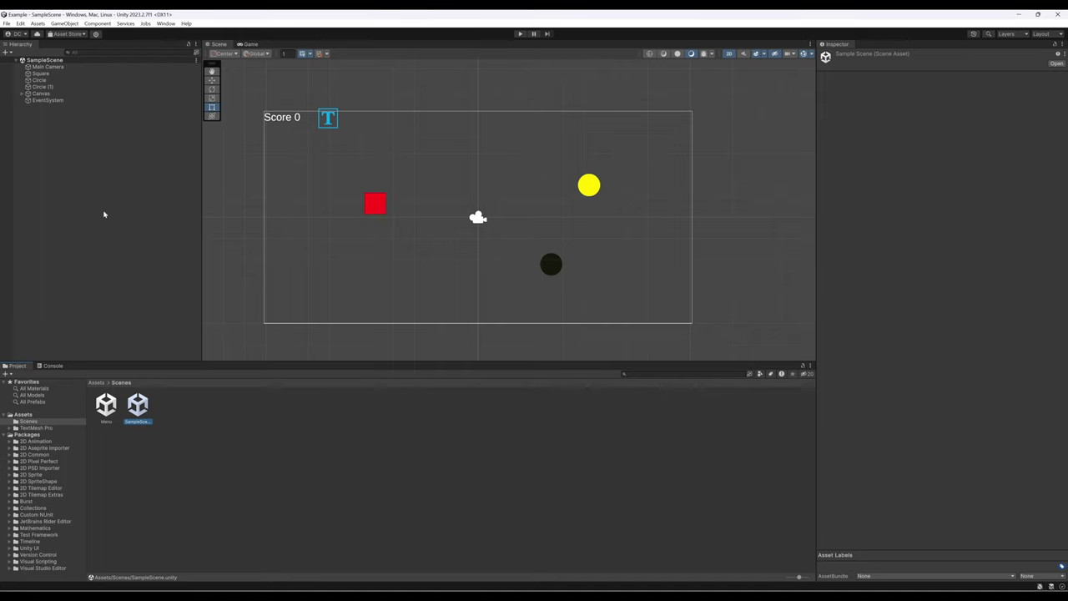
left_click(520, 34)
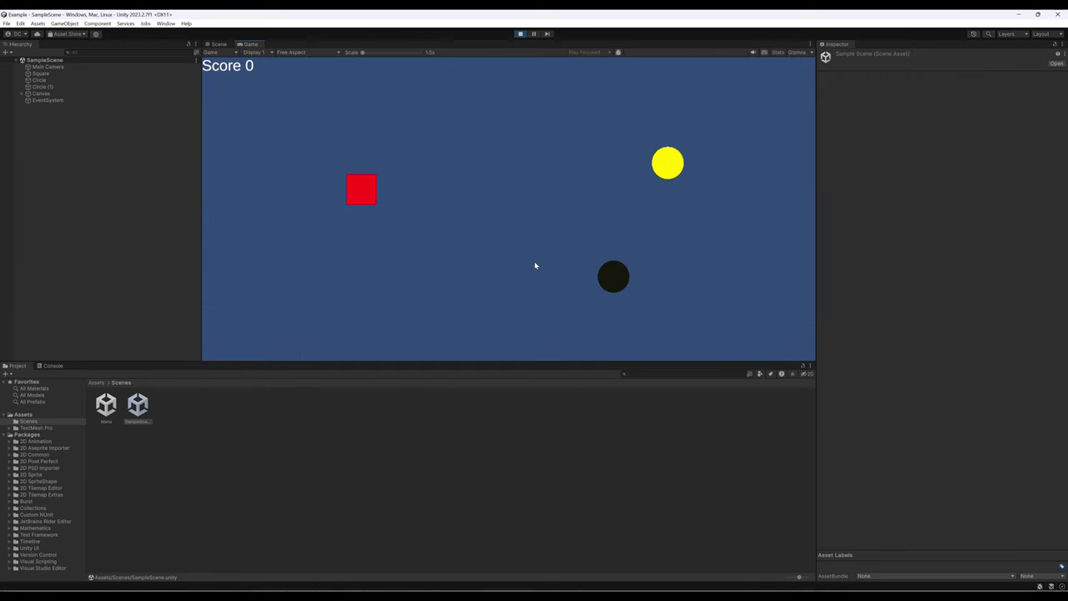
left_click(518, 33)
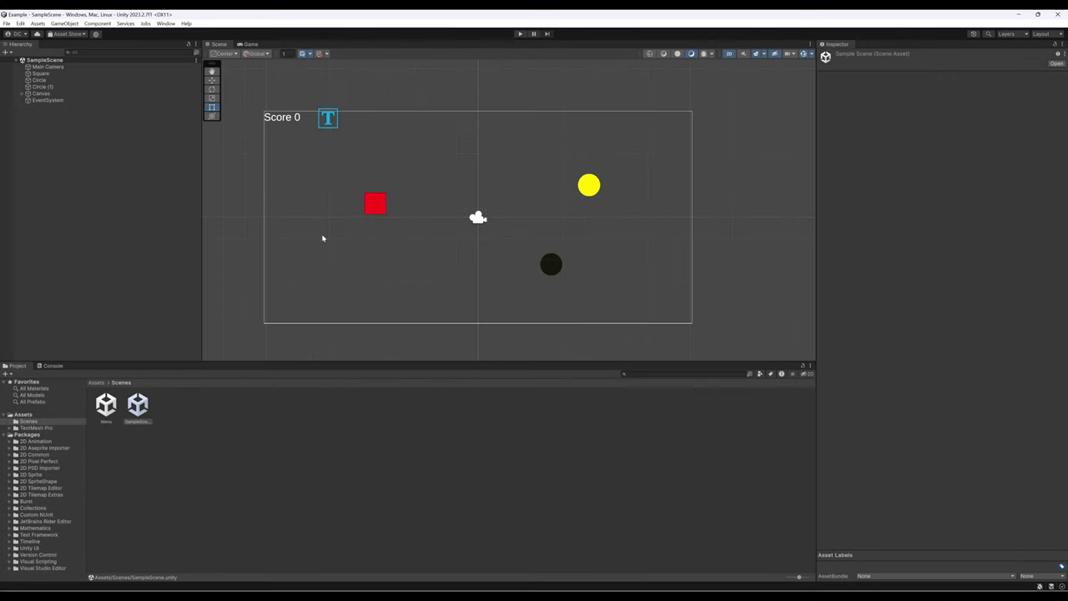